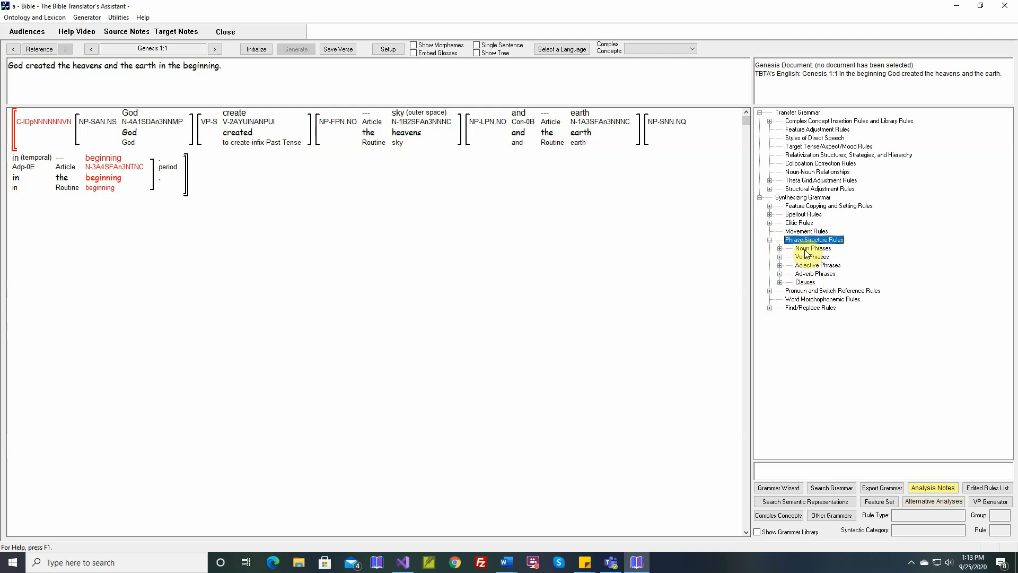
Open the General Purpose Clause Phrase Structure Rule in the Generic group of the clause phrase structure rules.
click(780, 282)
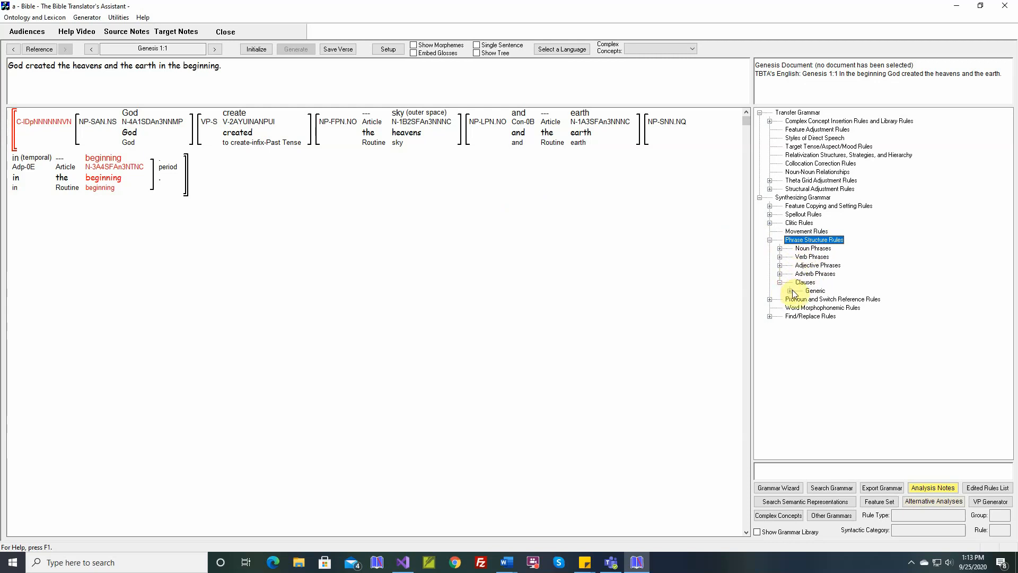
click(790, 291)
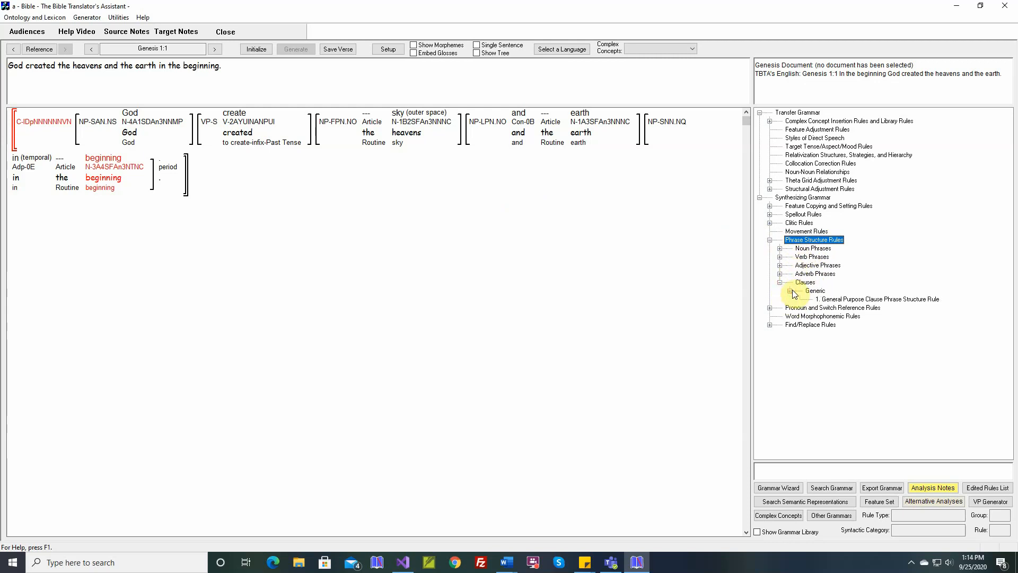
double_click(843, 299)
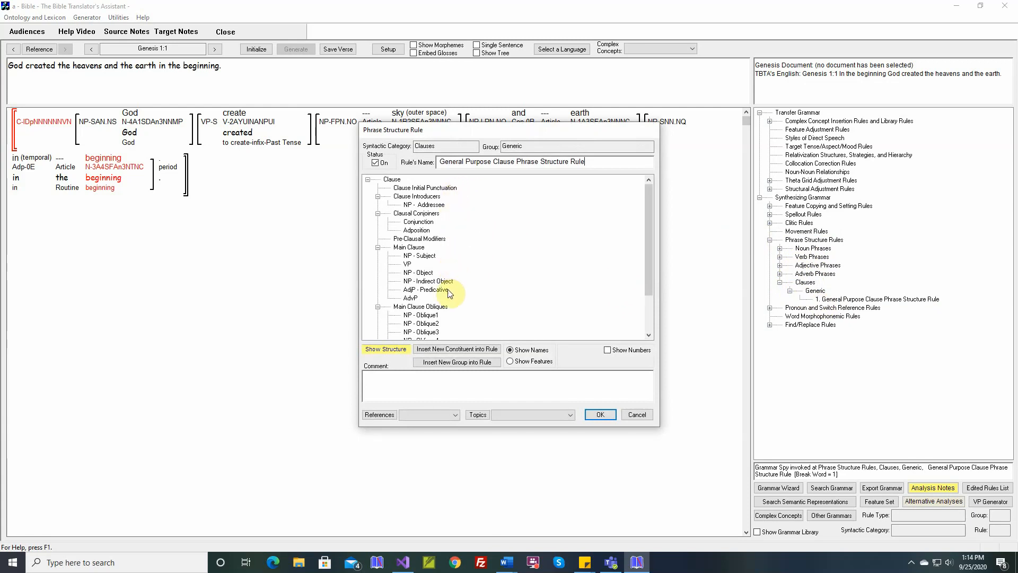
Move NP - Object ahead of VP in the rule's Main Clause group, save it, and regenerate Genesis 1:1.
click(419, 273)
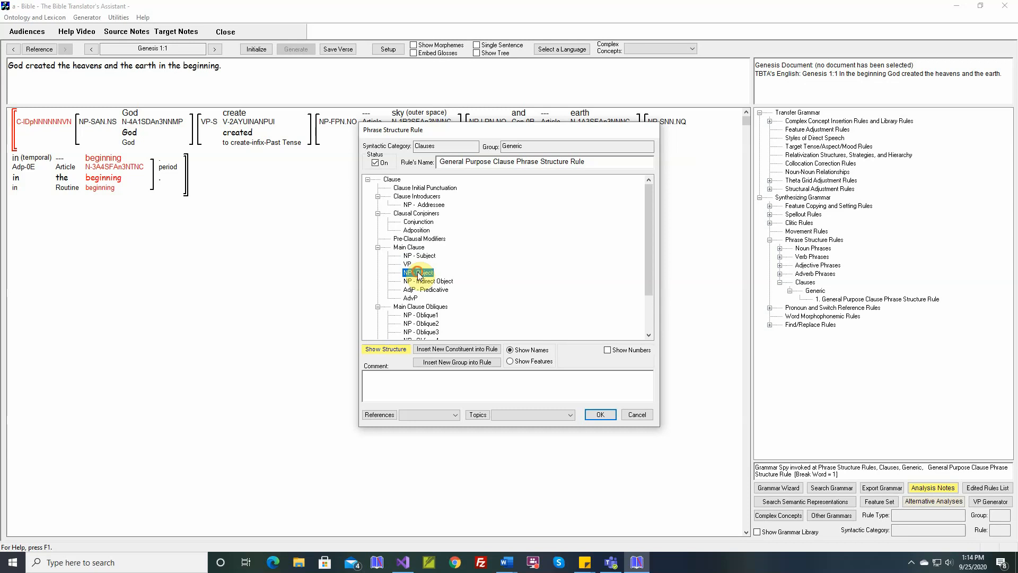
drag(419, 273, 427, 263)
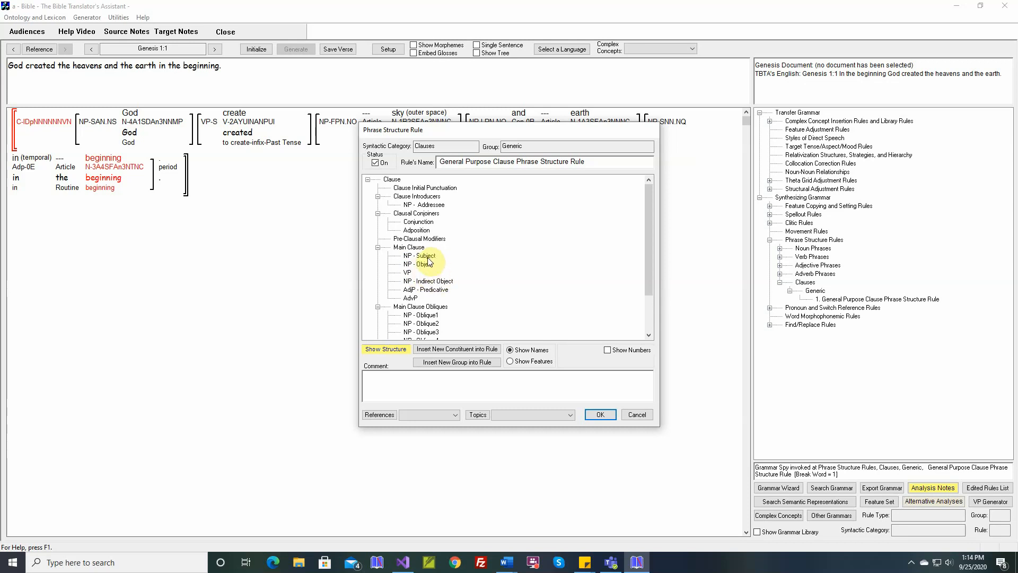
click(600, 415)
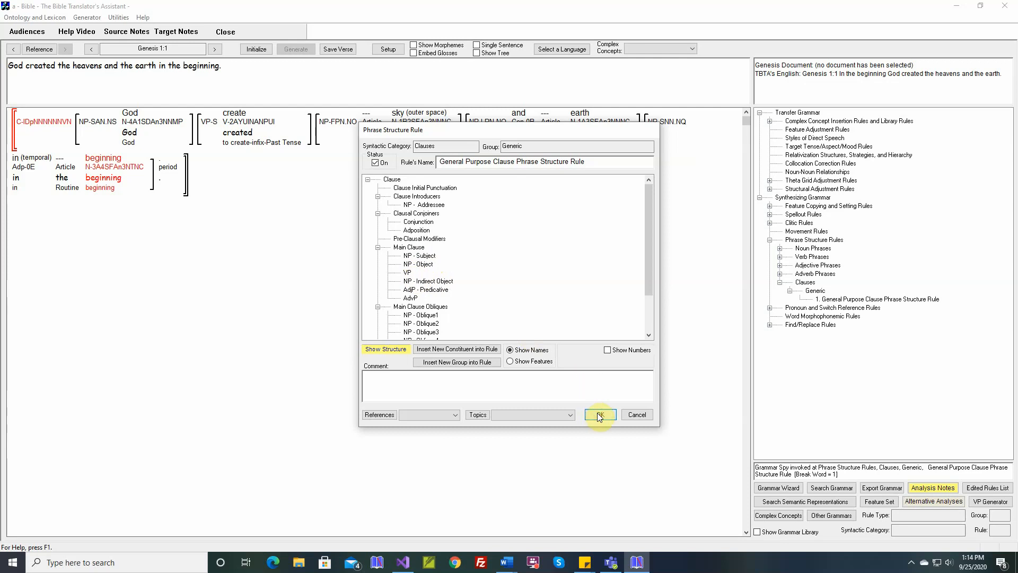
click(258, 48)
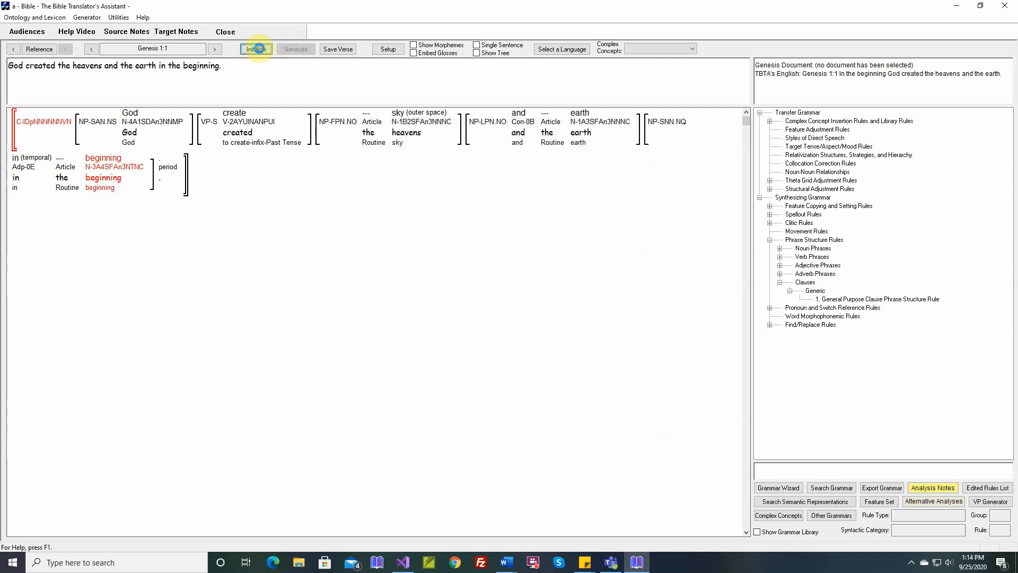
click(296, 49)
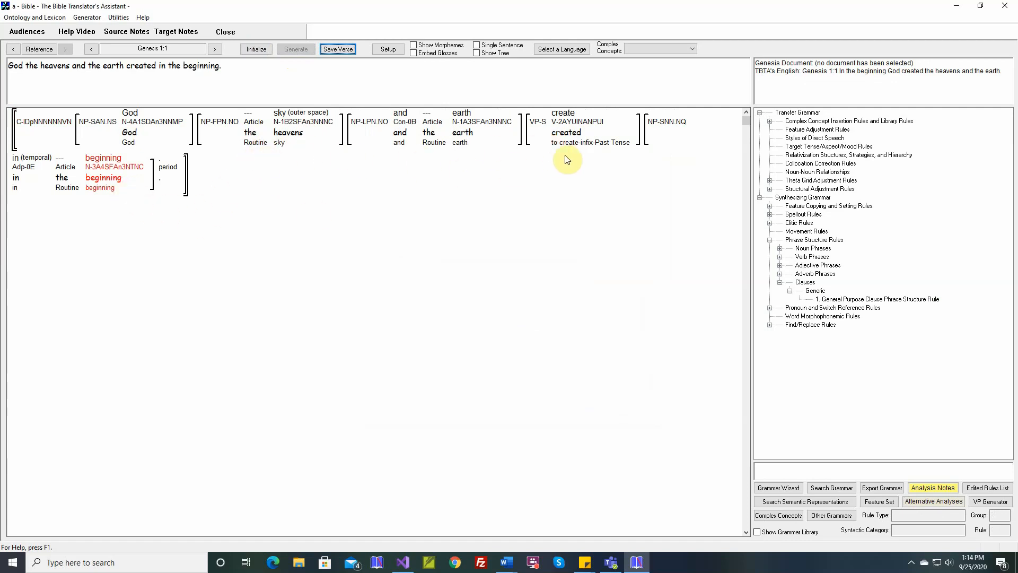
Reopen the General Purpose Clause Phrase Structure Rule and move VP back ahead of NP - Object in the Main Clause group.
double_click(835, 300)
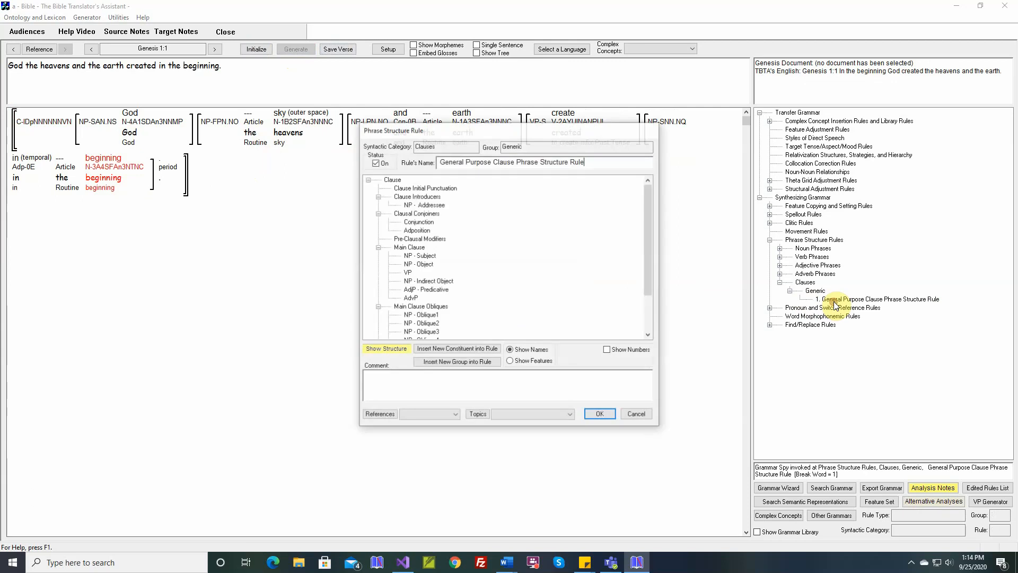
click(407, 273)
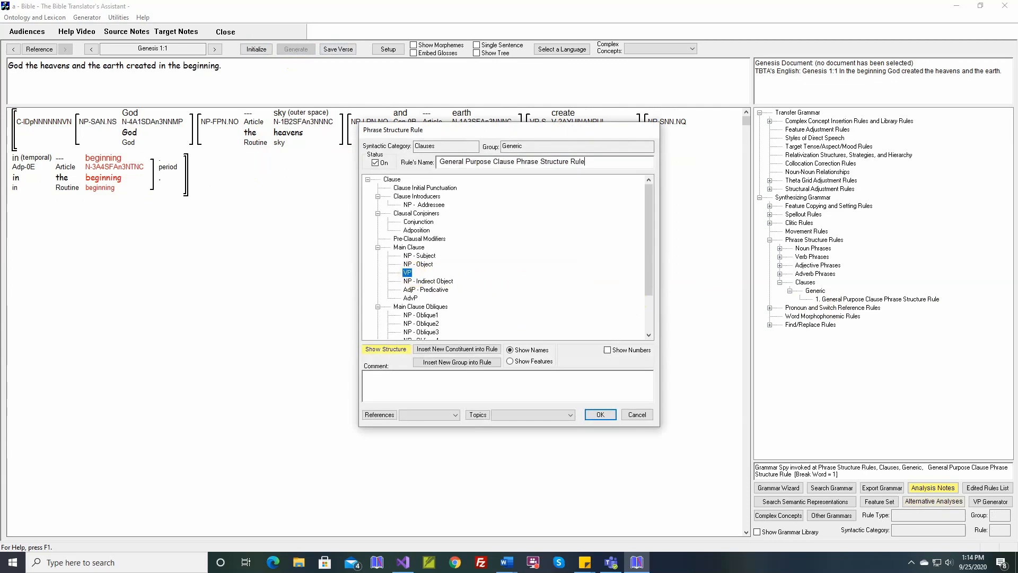
drag(407, 272, 411, 265)
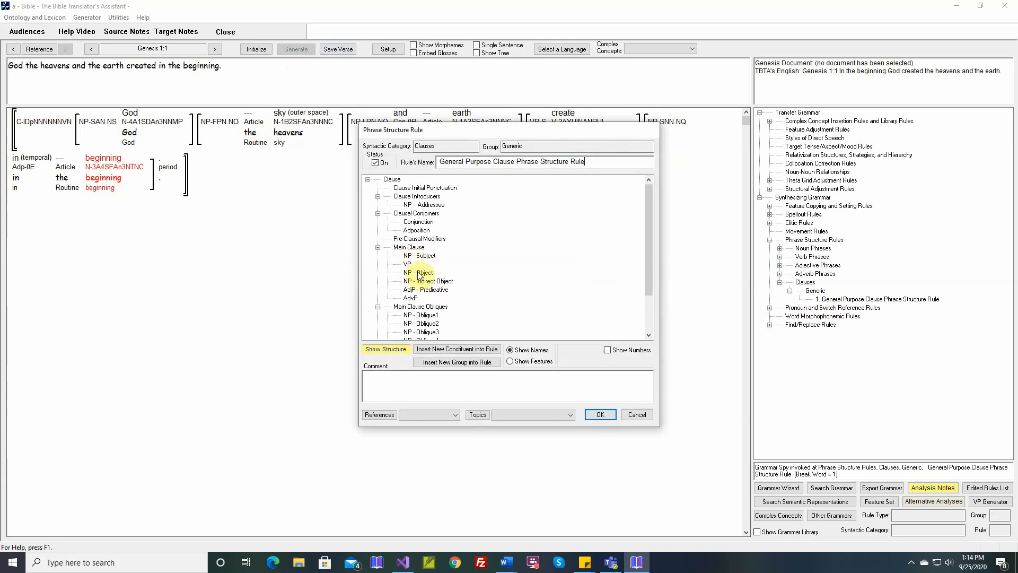
Insert a Noun Phrases constituent under Pre-Clausal Modifiers, with the head word's Participant Status set to Significant Time.
drag(467, 129, 518, 184)
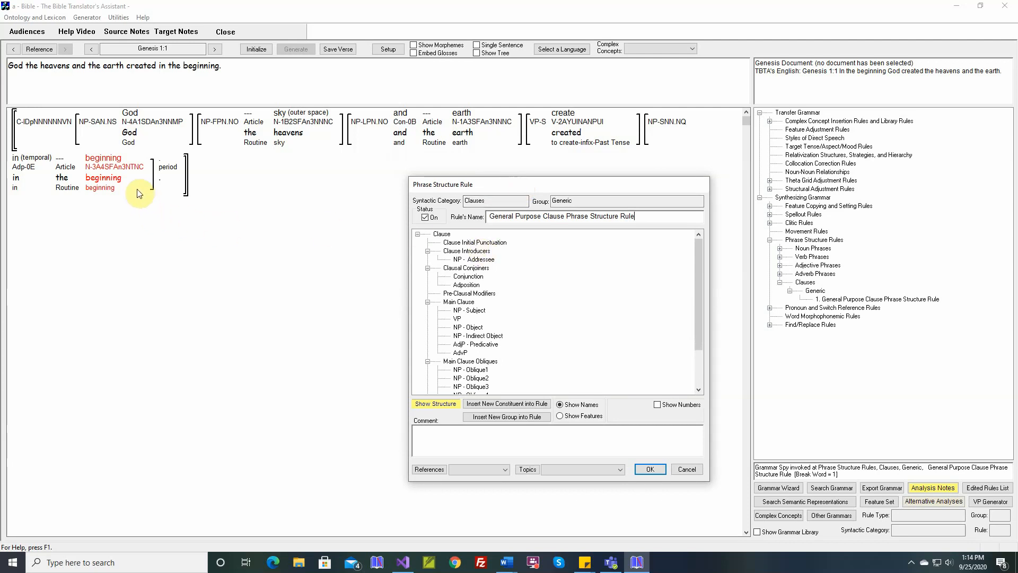
click(123, 176)
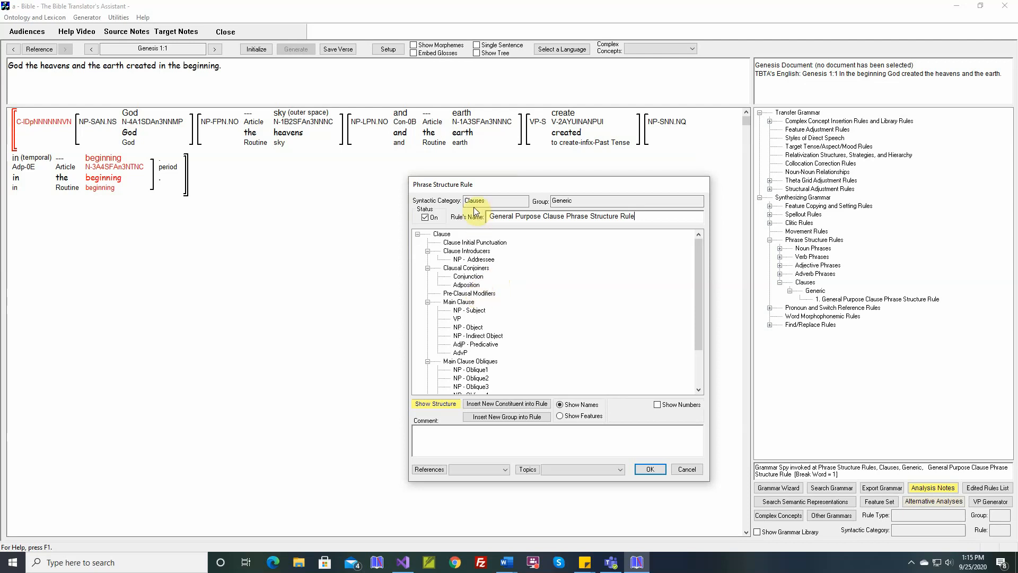
click(480, 294)
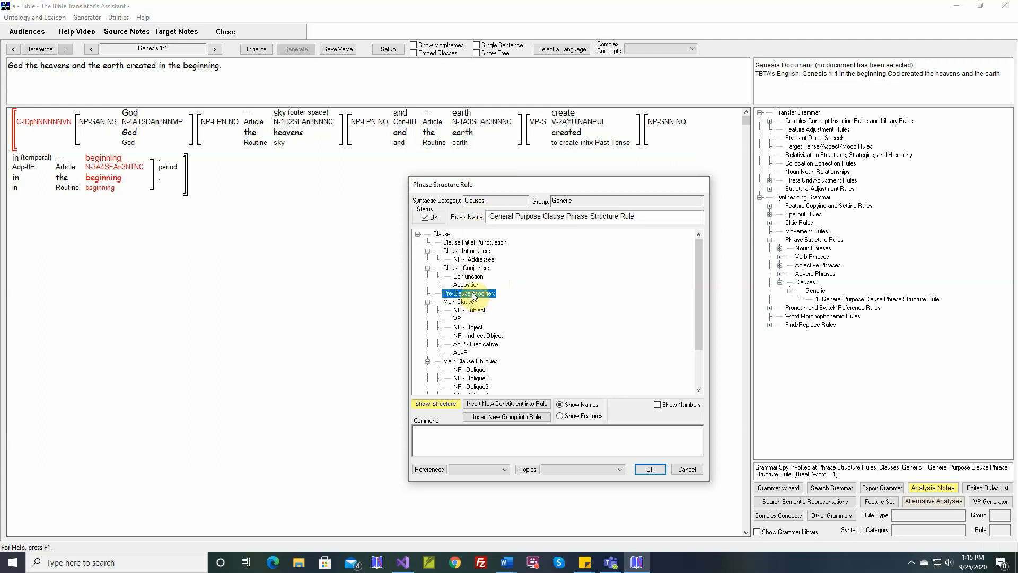
click(494, 404)
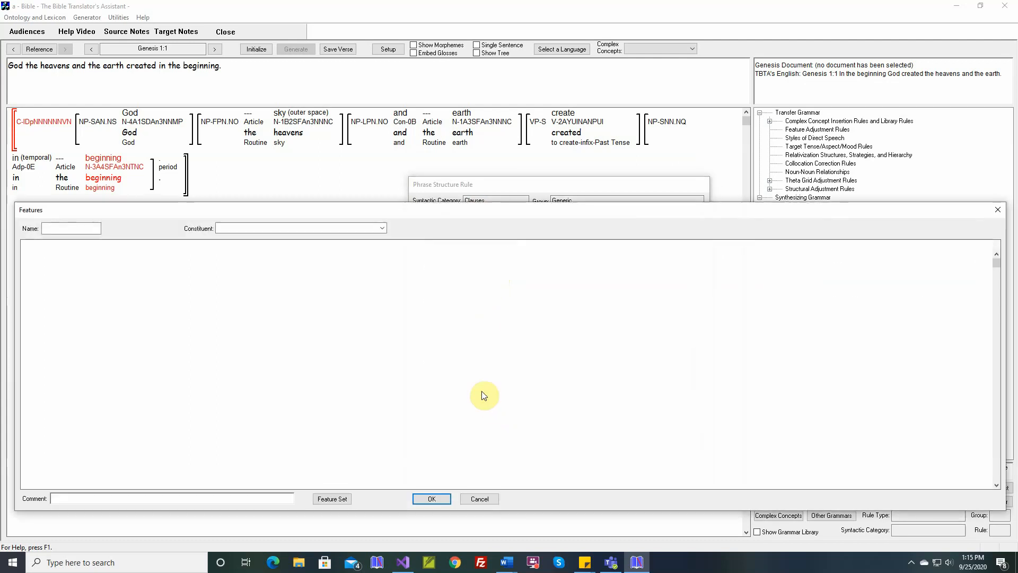
click(382, 229)
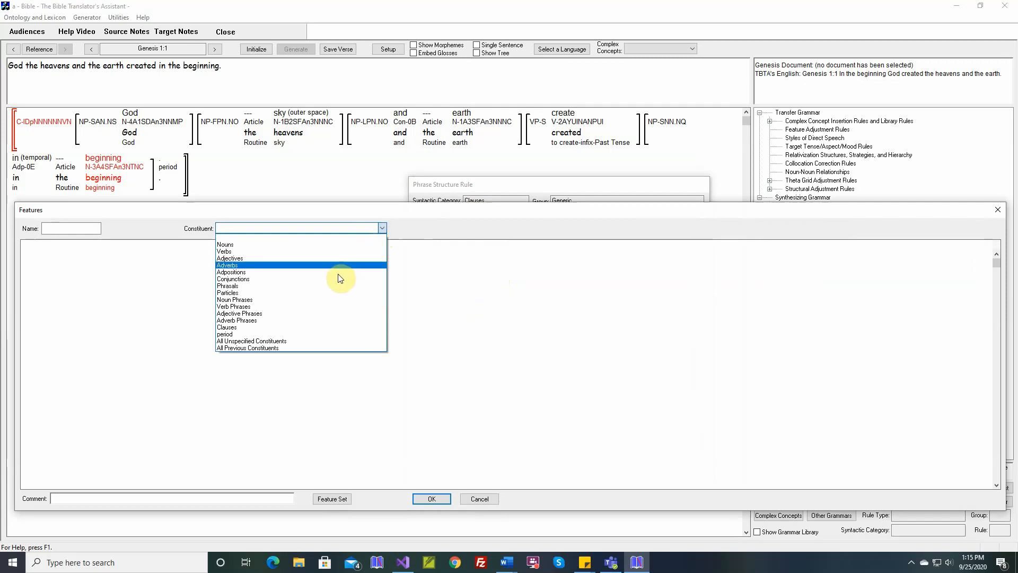
click(327, 299)
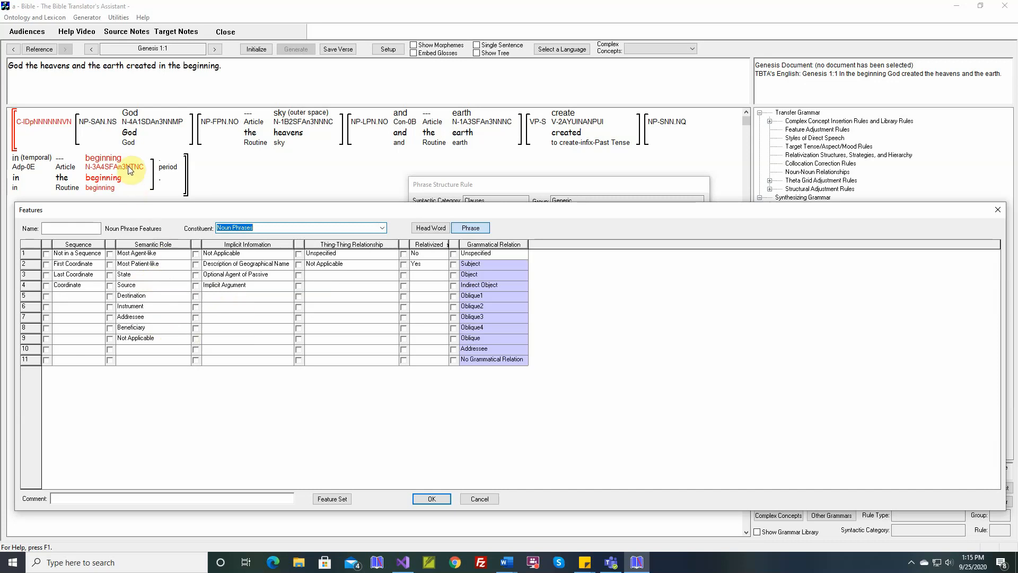
click(432, 228)
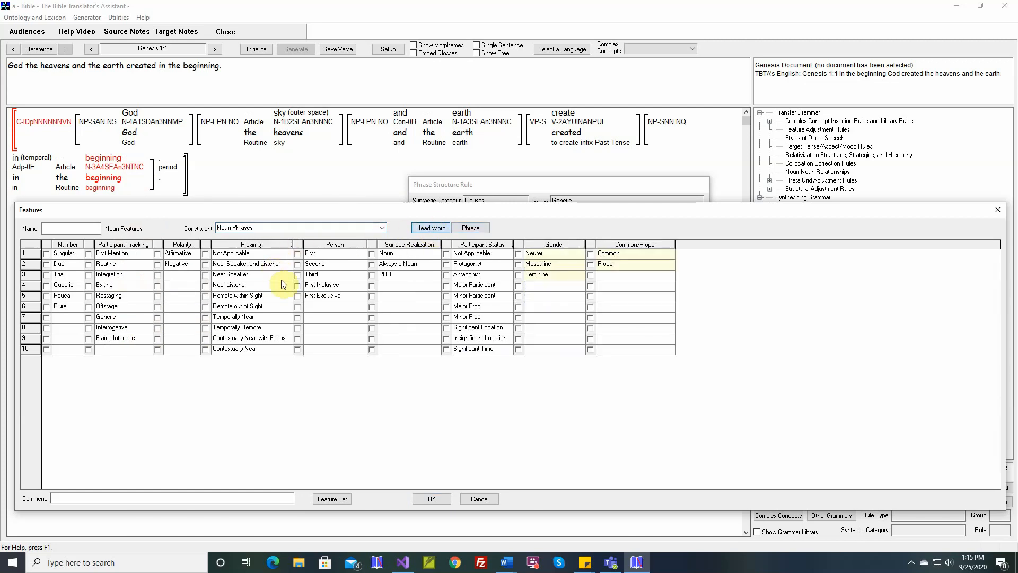
click(448, 351)
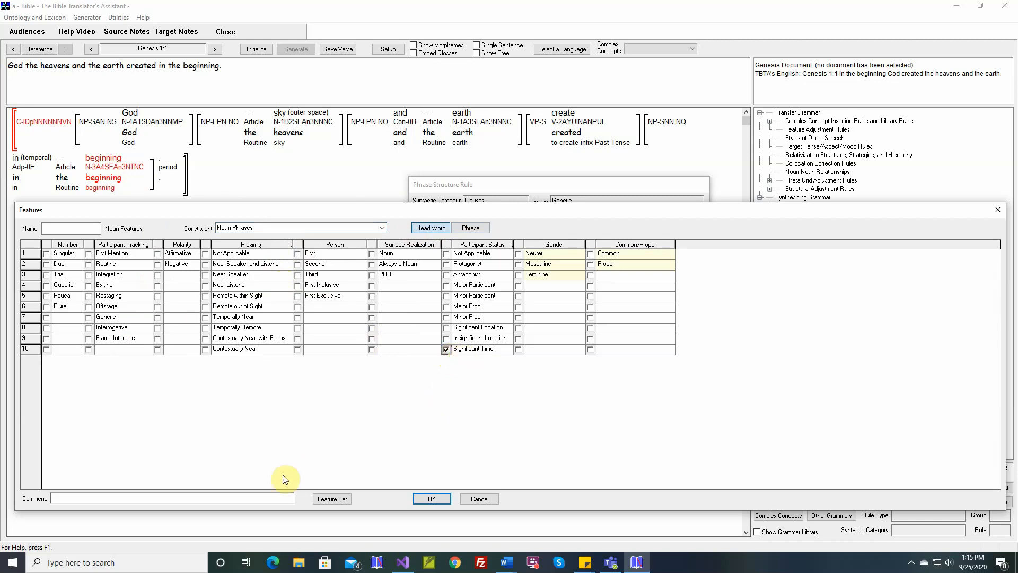
Add the comment "Gen. 1:1 In the beginning ...", name the new constituent Significant Time, and accept its features.
click(254, 500)
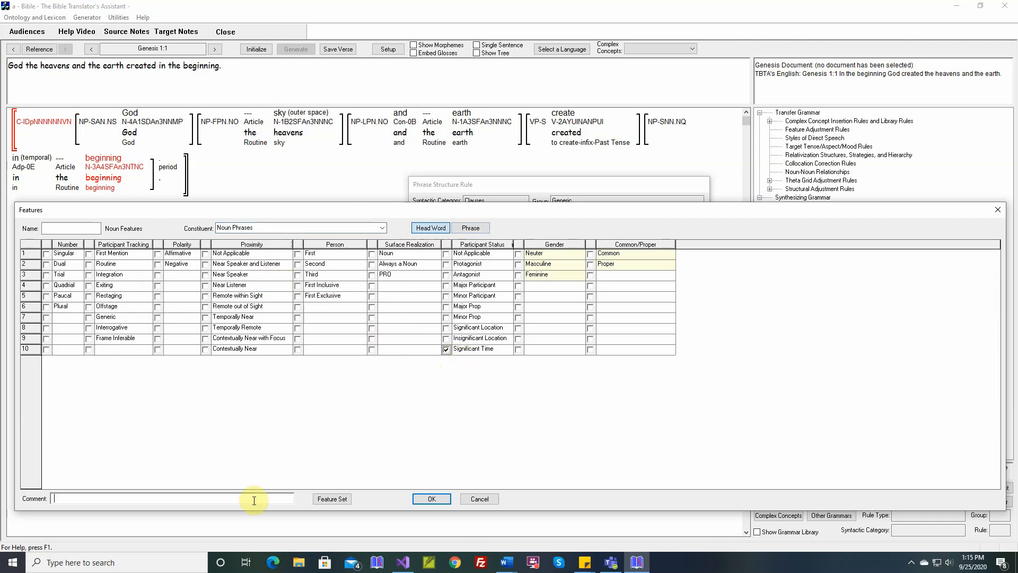
text(Gen. 1:1 )
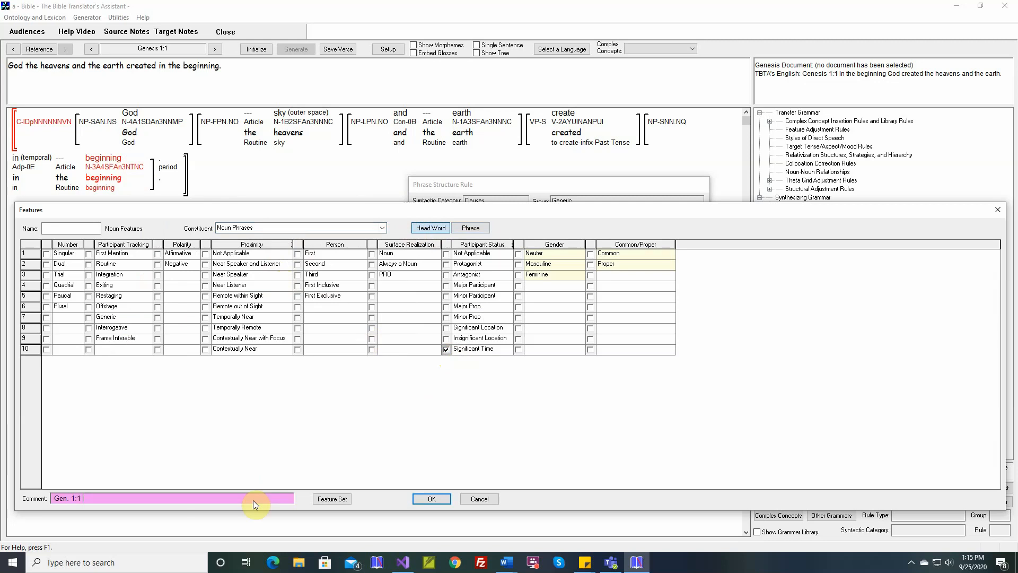
text(In the beginning .....)
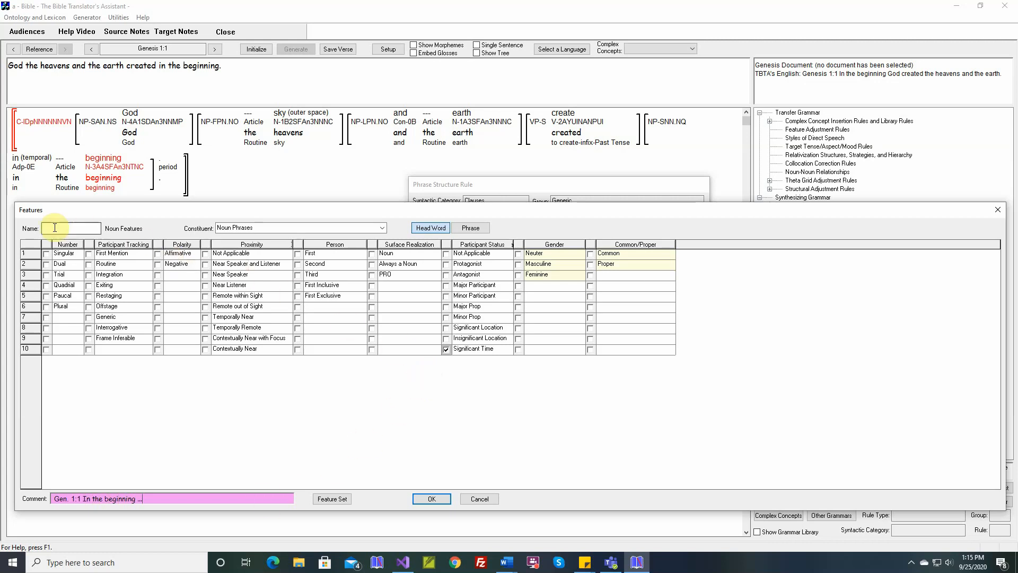
click(485, 352)
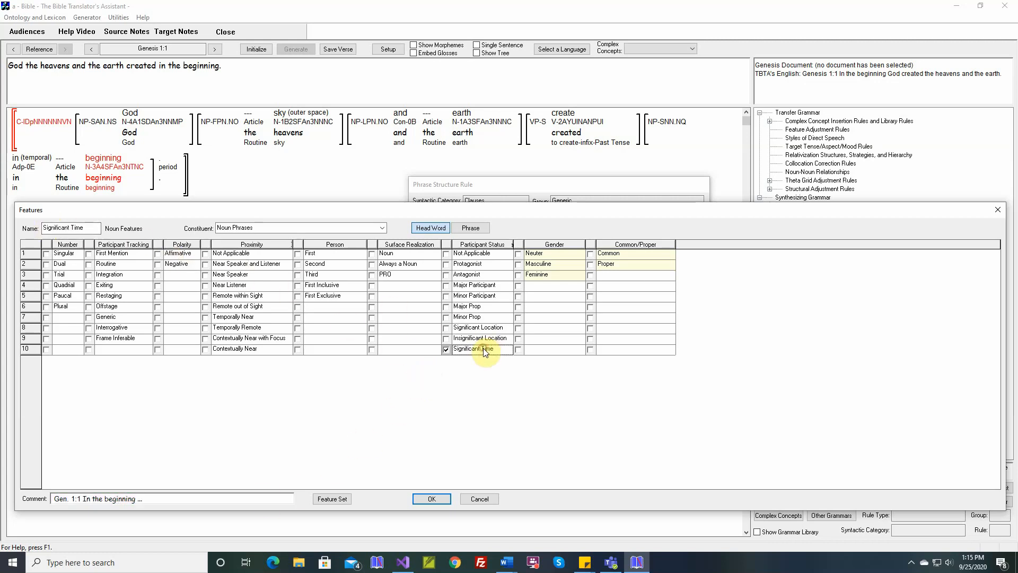
click(431, 499)
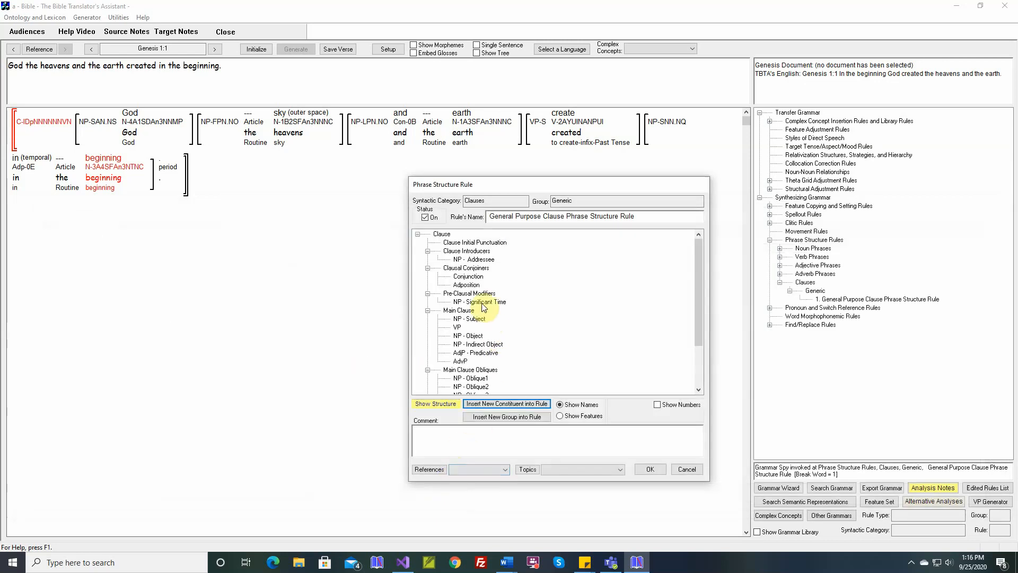
Save the edited clause rule, then reinitialize and regenerate Genesis 1:1.
click(650, 470)
click(256, 48)
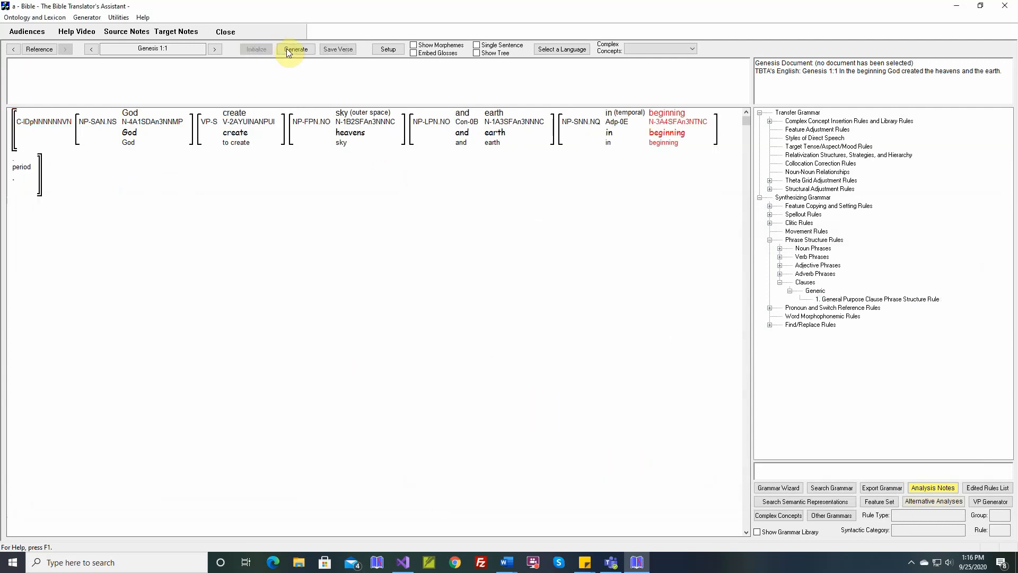
click(291, 49)
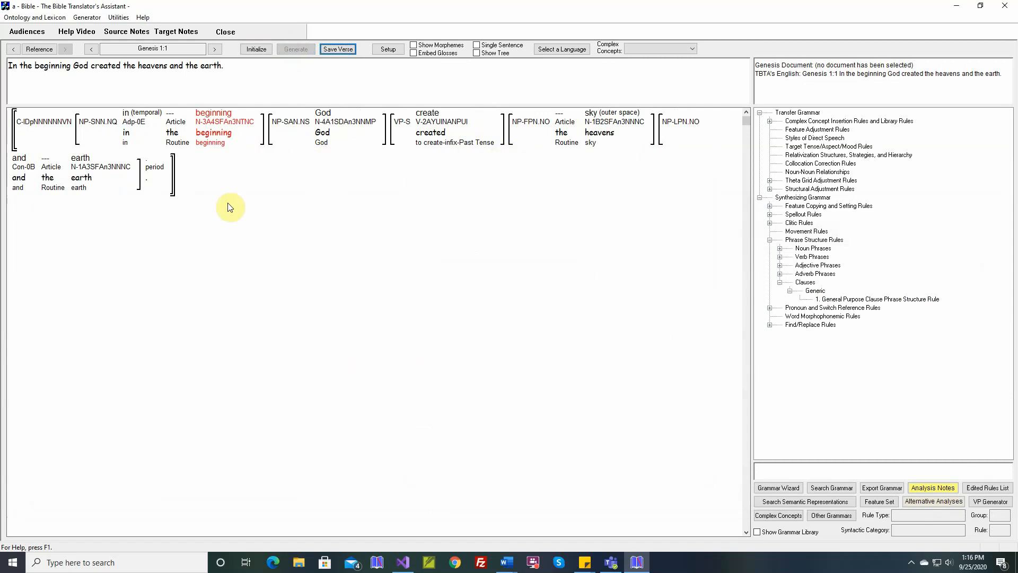
Inspect the Main Clause Obliques group in the General Purpose Clause Phrase Structure Rule, and close the rule without saving.
double_click(839, 300)
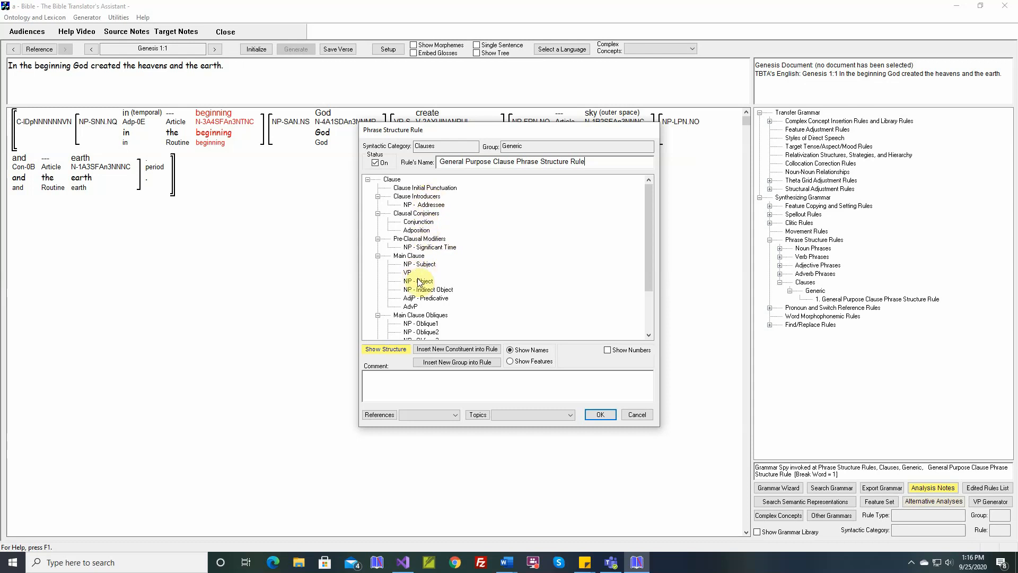
click(427, 316)
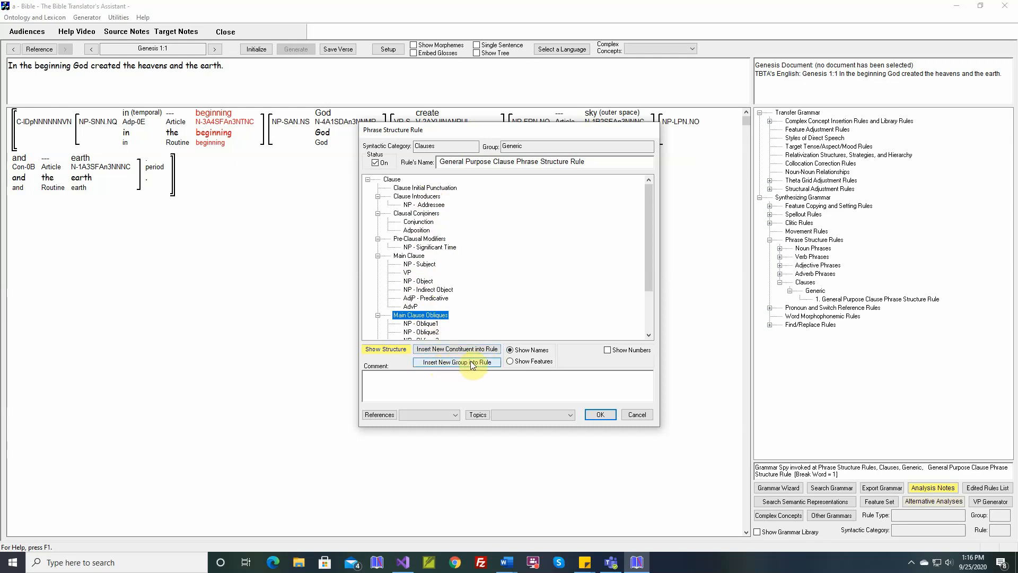
click(630, 415)
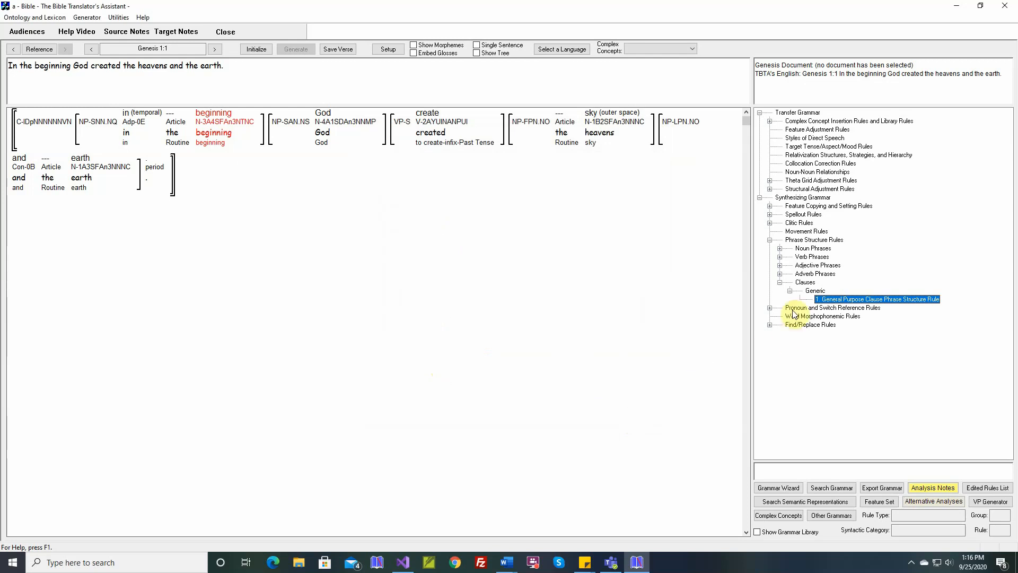
Turn off the General Purpose NP Phrase Structure Rule in the Generic noun phrase group and regenerate Genesis 1:1.
click(780, 249)
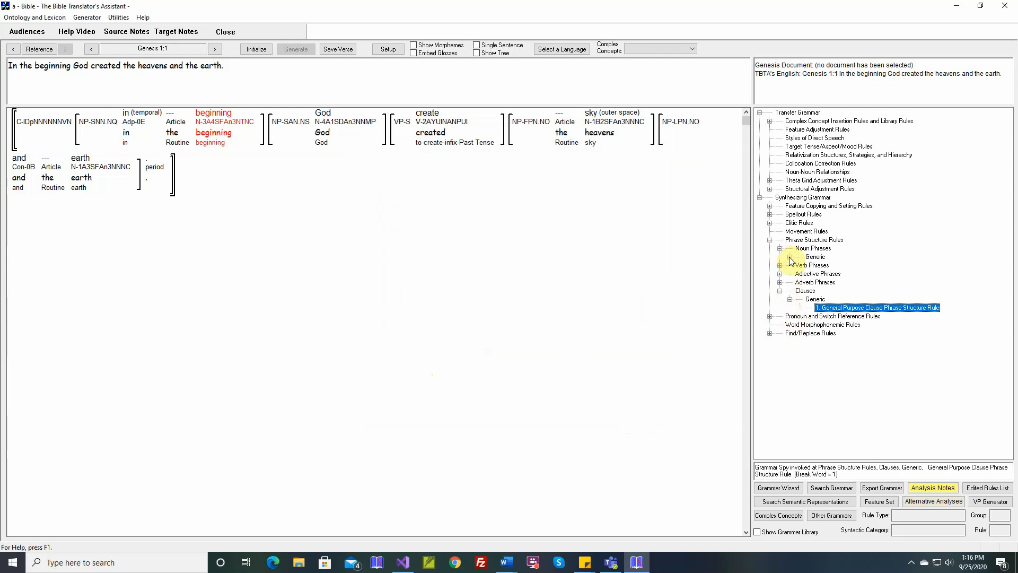
click(790, 257)
double_click(860, 265)
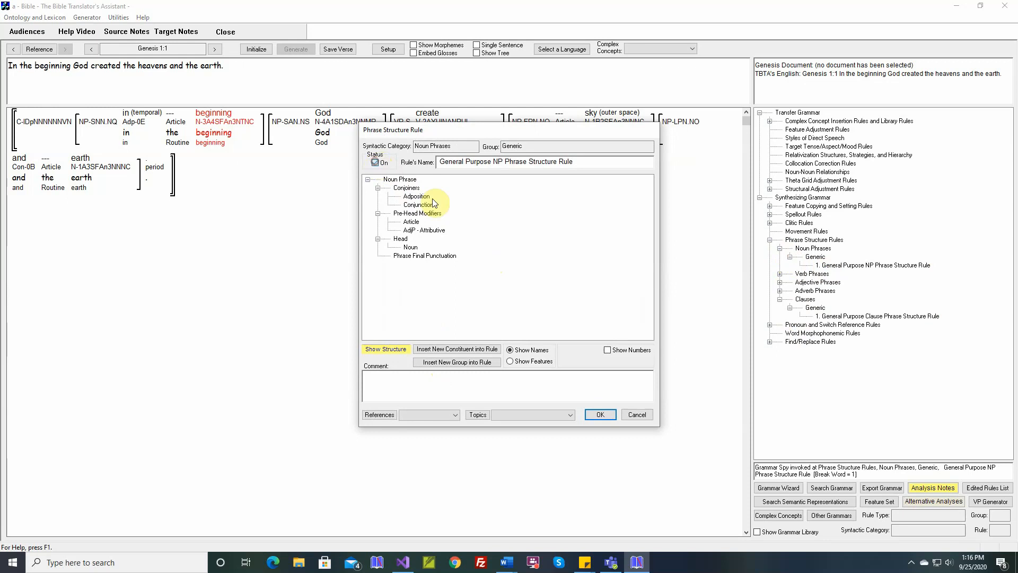
click(601, 413)
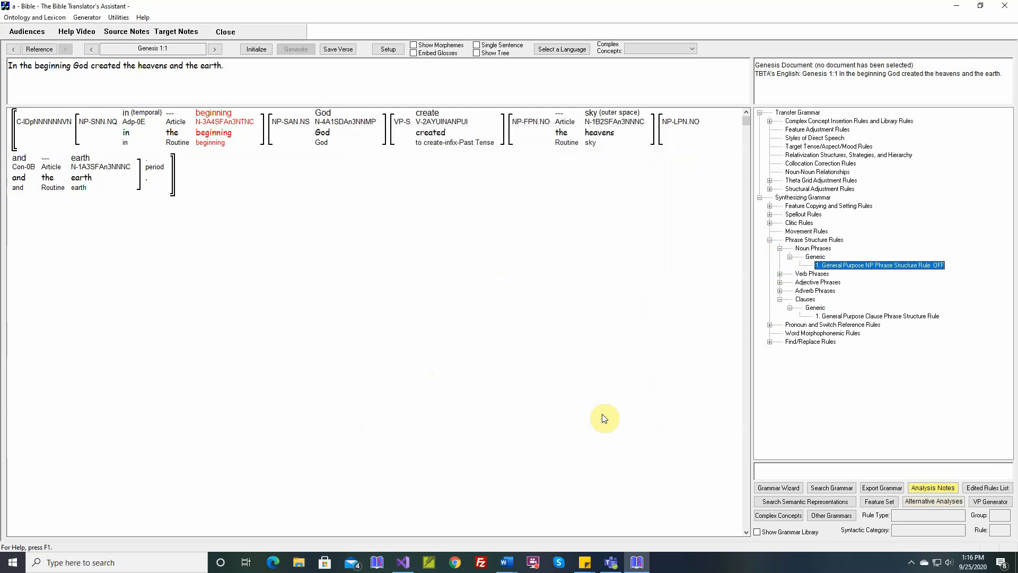
click(262, 50)
click(295, 49)
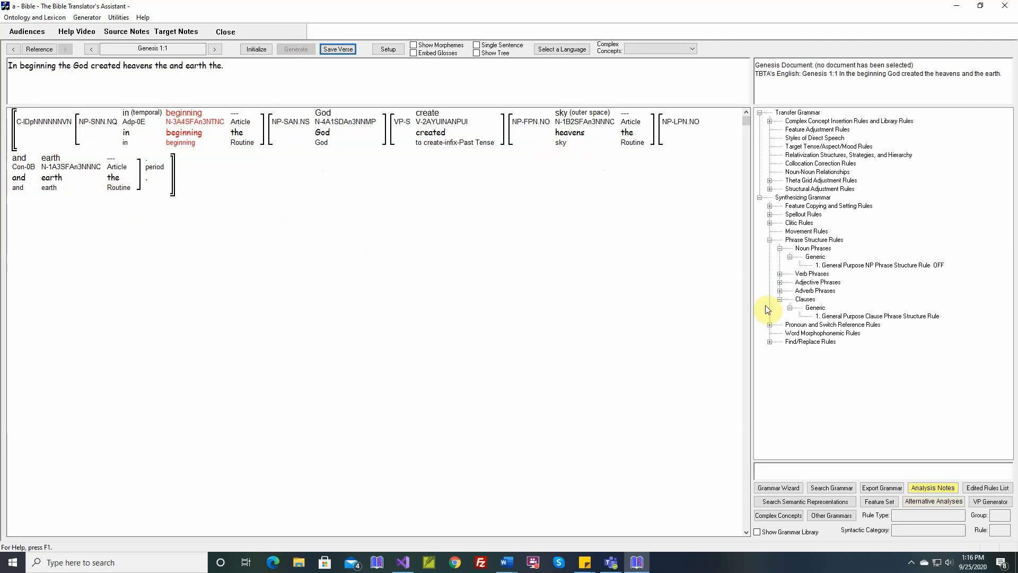
Create a noun phrase structure rule named General Purpose NP in the Generic group and add a Conjoiners group to it.
double_click(817, 258)
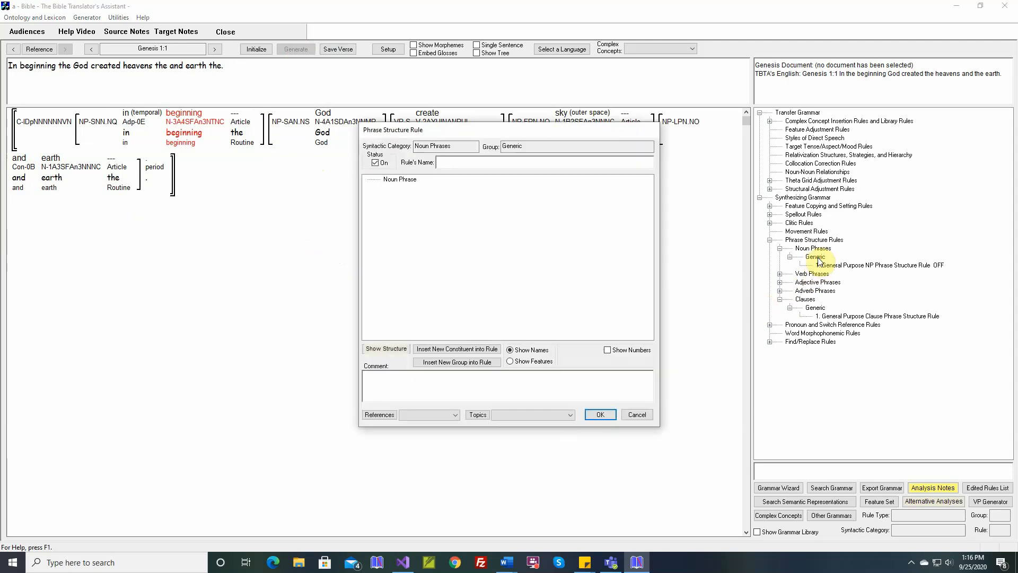
text(General)
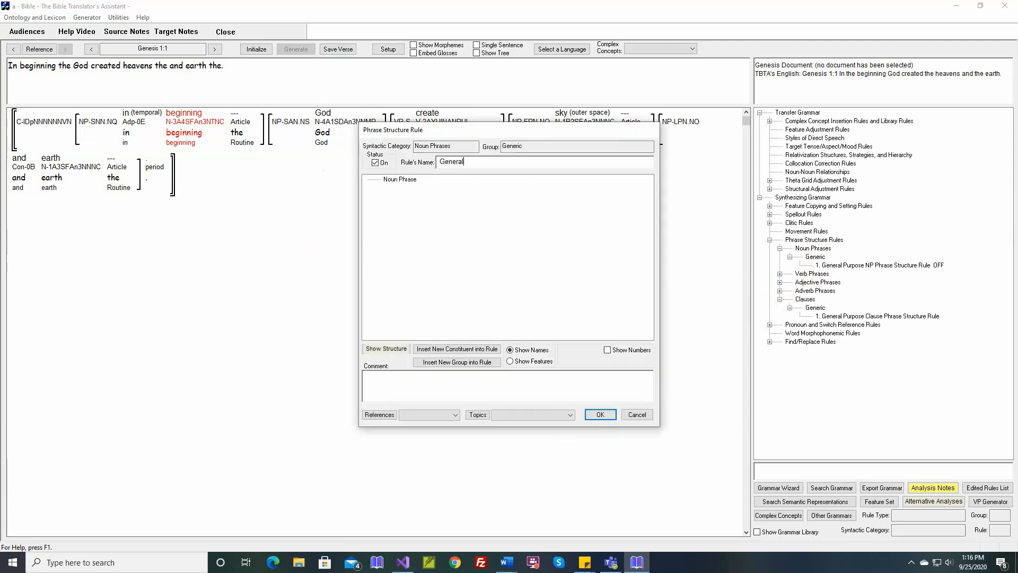
text( Purpose NP)
click(454, 363)
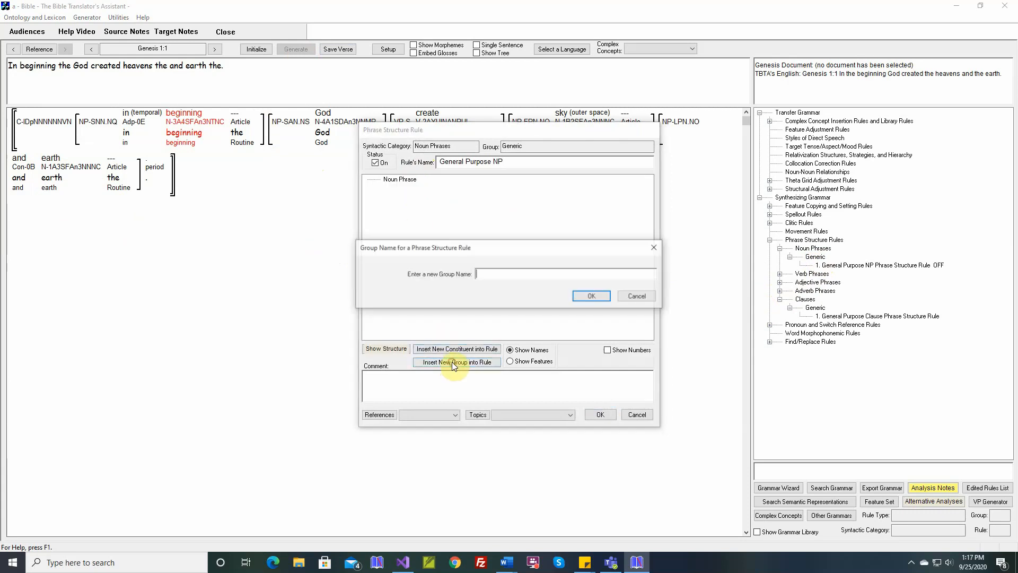
text(Conjoiners)
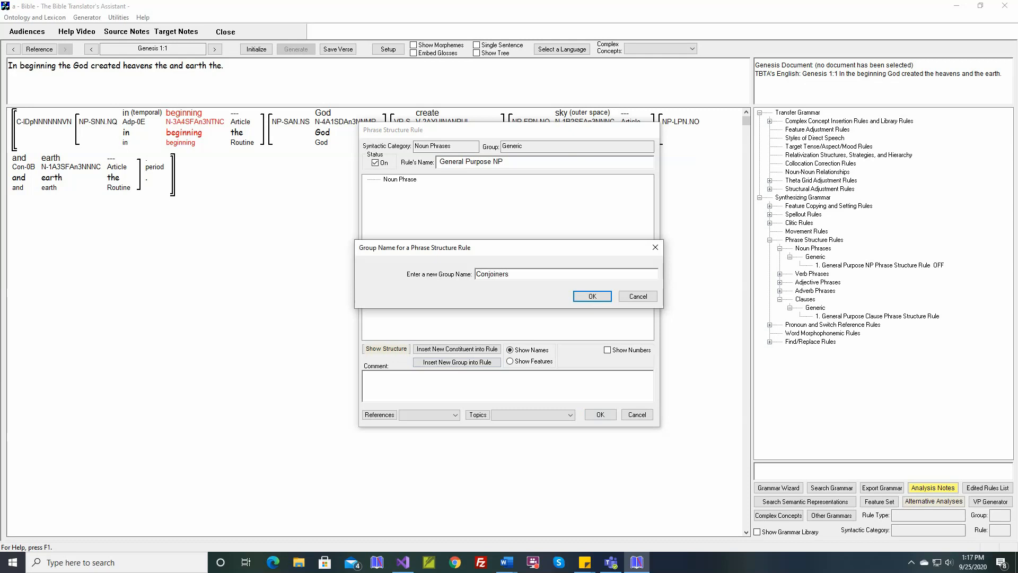
click(588, 296)
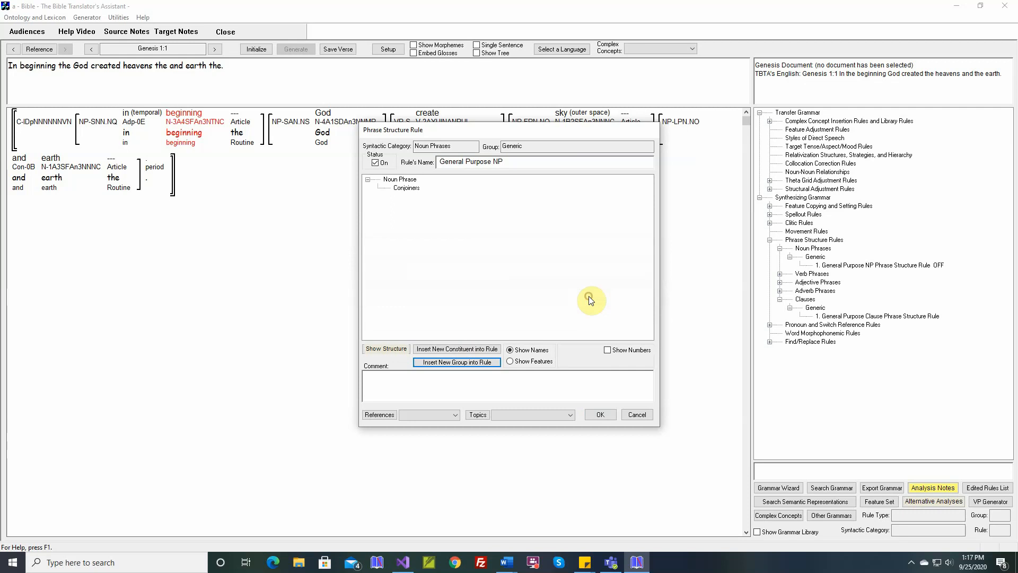
Insert a Conjunctions constituent into the Conjoiners group without giving it a custom name.
click(407, 188)
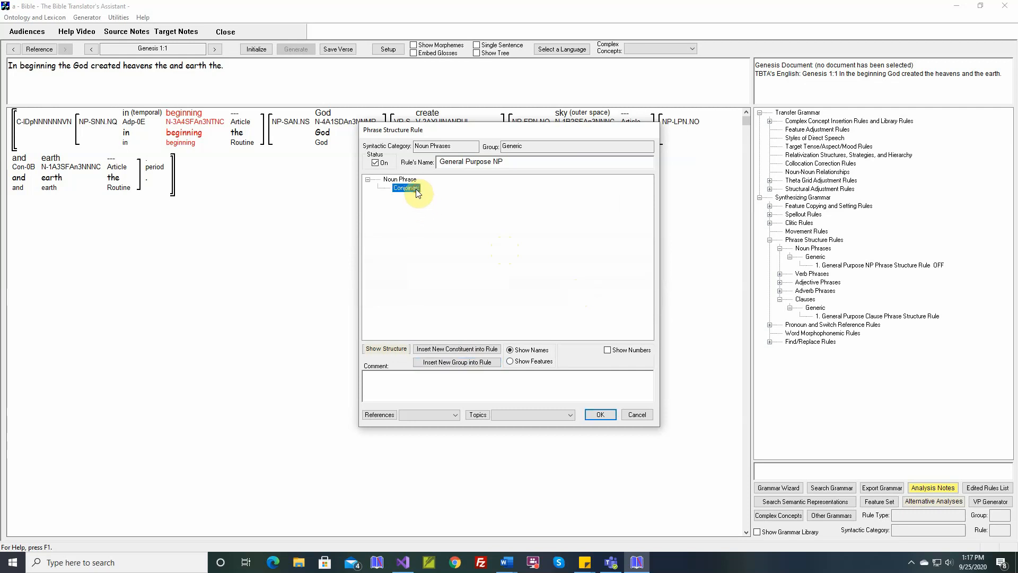
click(459, 351)
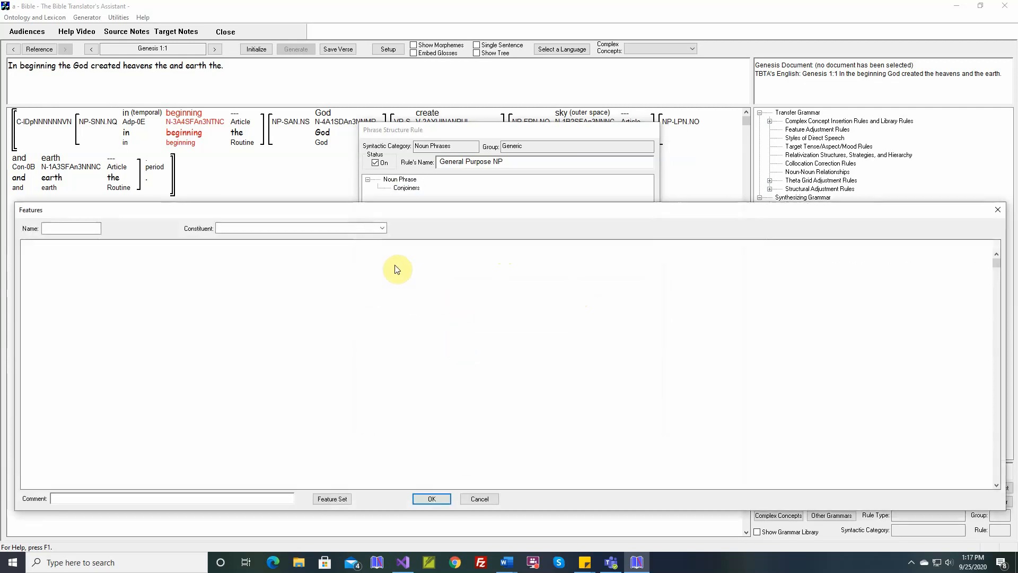
click(383, 229)
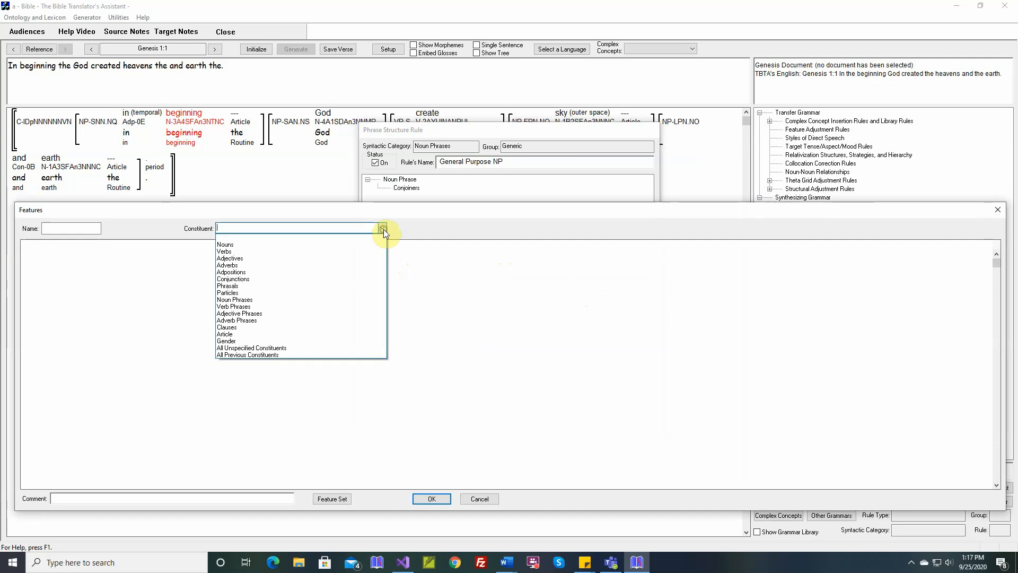
click(304, 278)
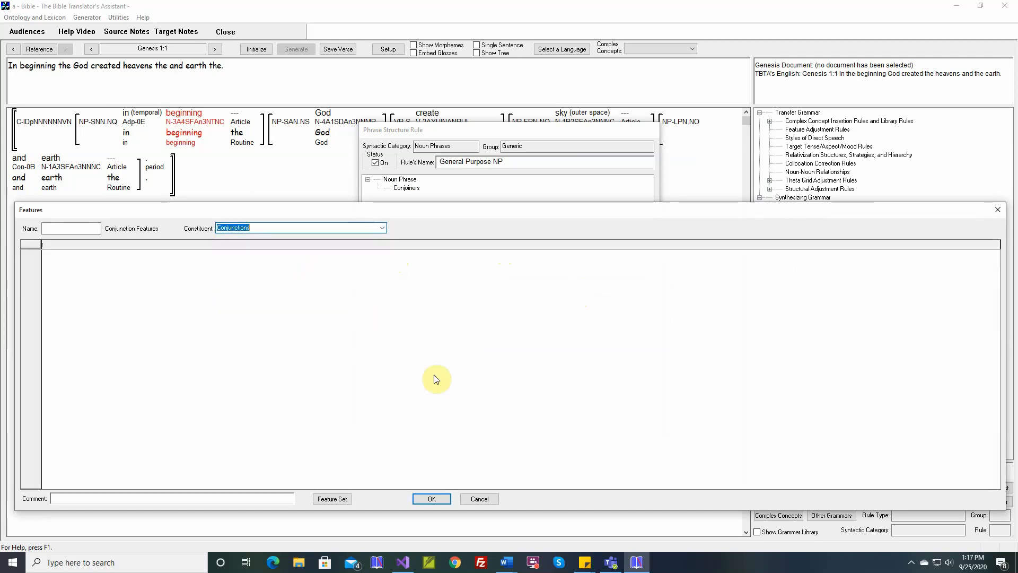
click(438, 501)
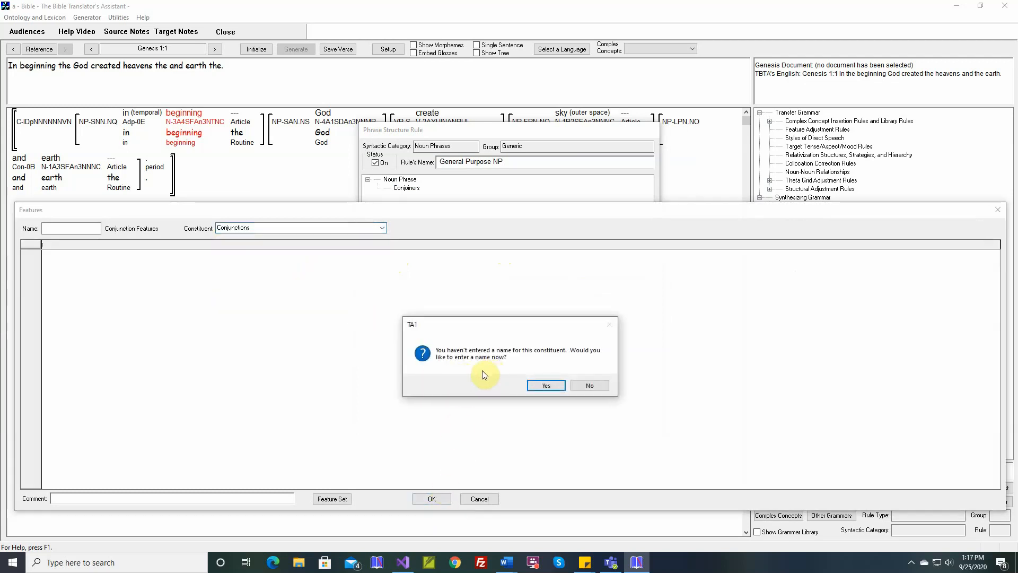
click(589, 386)
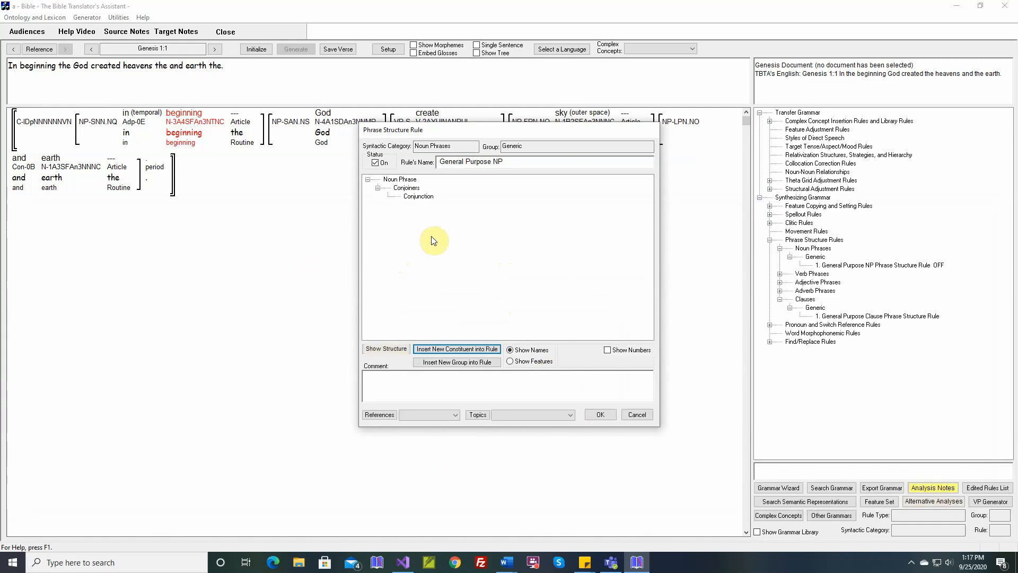
Insert an Adpositions constituent into the Conjoiners group, leaving its name blank.
click(407, 188)
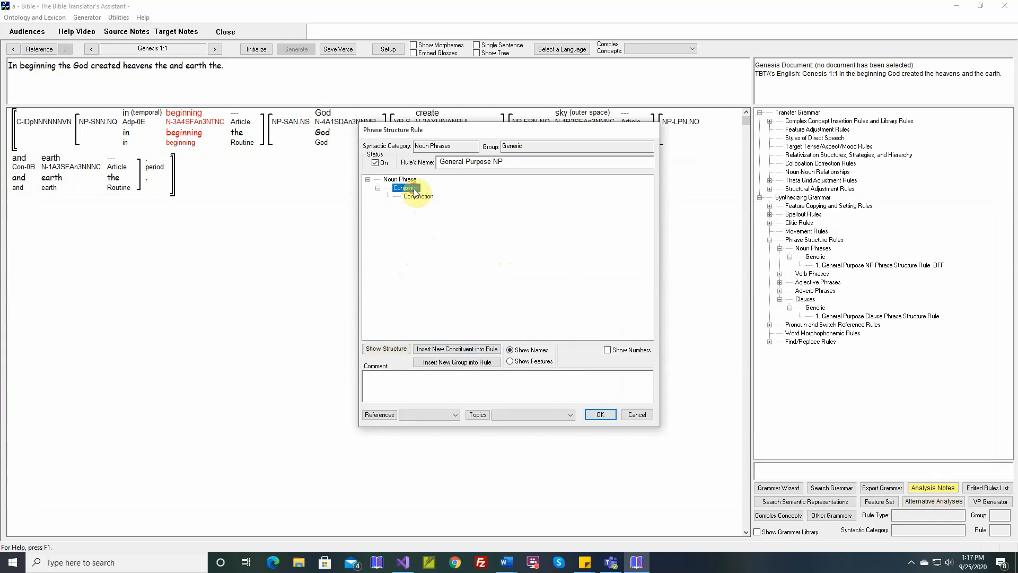
click(450, 354)
click(382, 228)
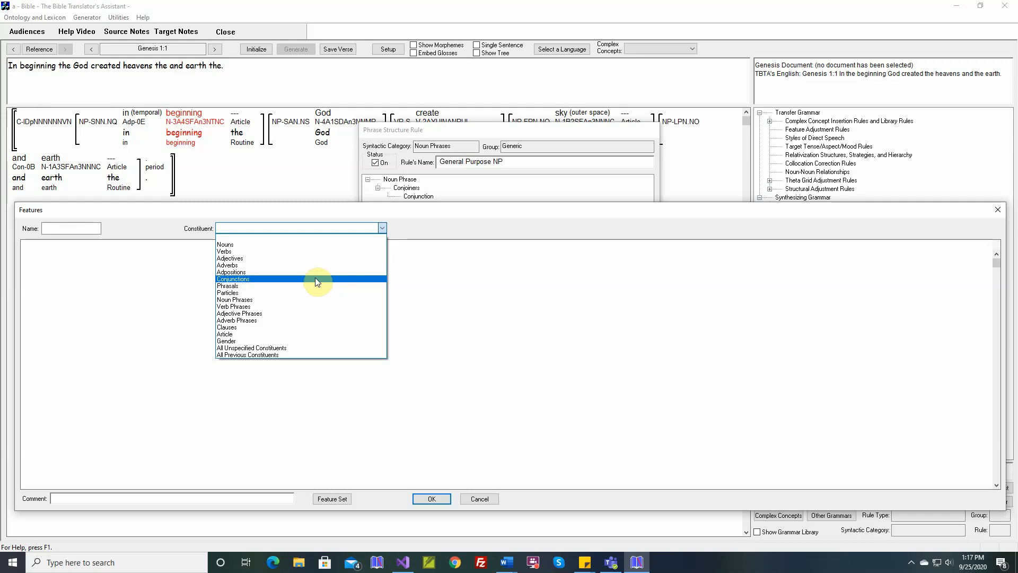
click(317, 273)
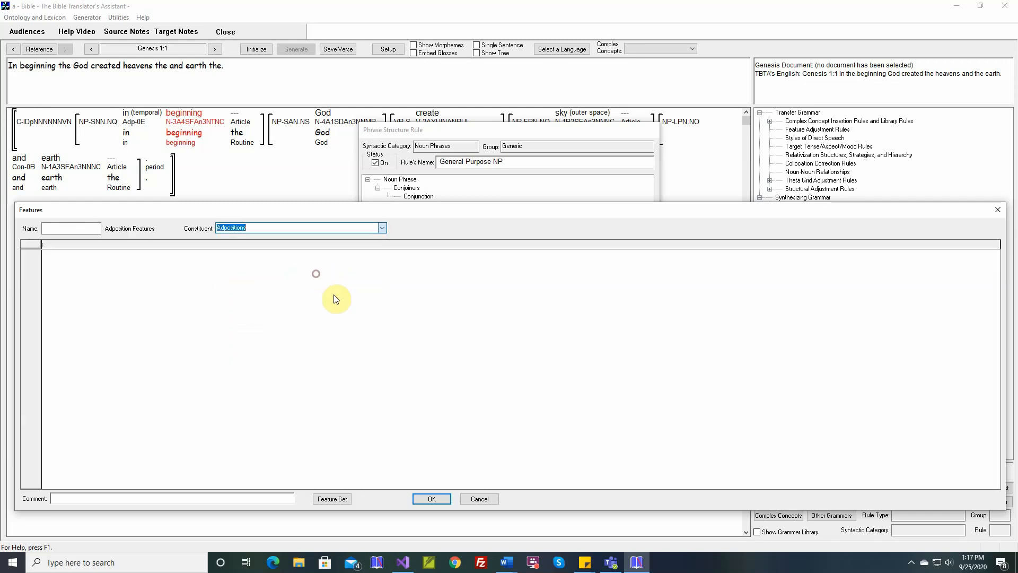
click(432, 499)
click(586, 387)
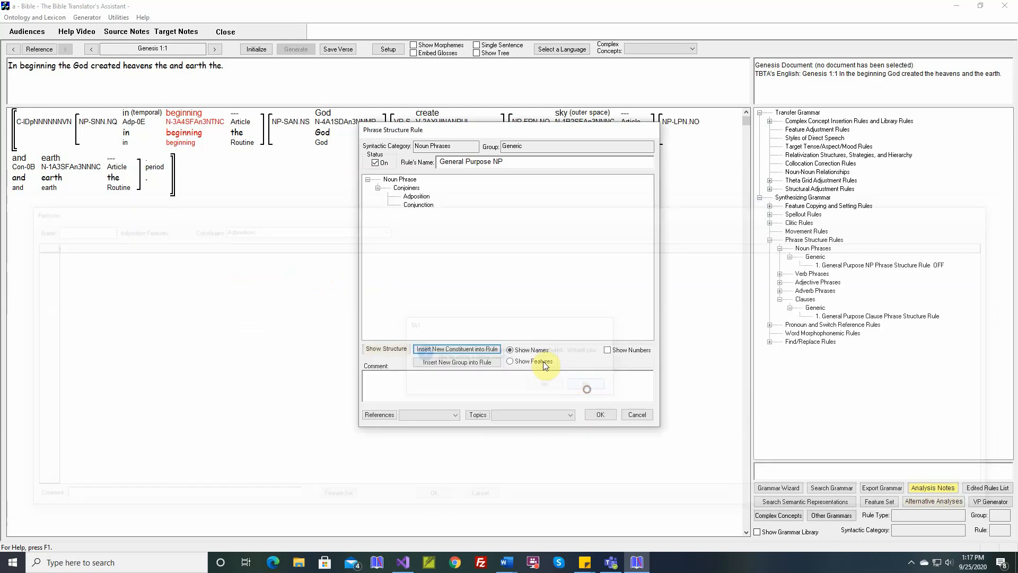
Add a group named Pre-Head Modifiers under Noun Phrase and move it below the Conjoiners group.
click(409, 182)
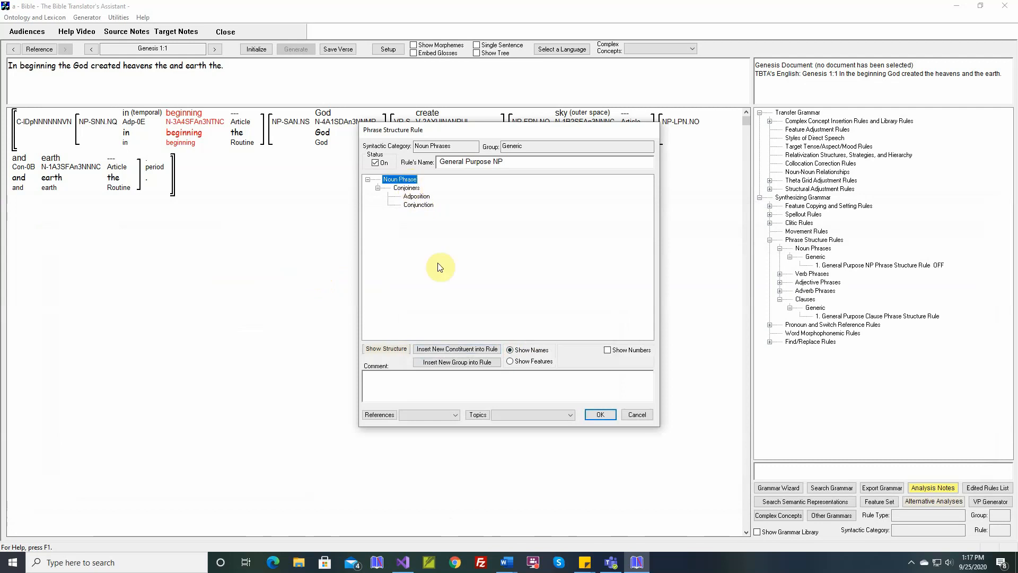
click(452, 362)
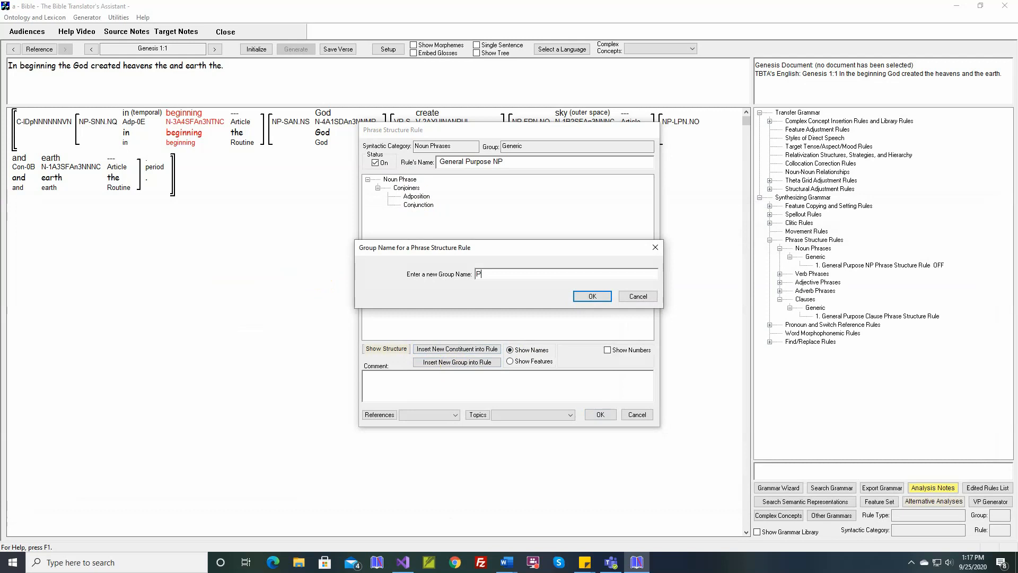
text(Pre-Head Modifiers)
click(592, 295)
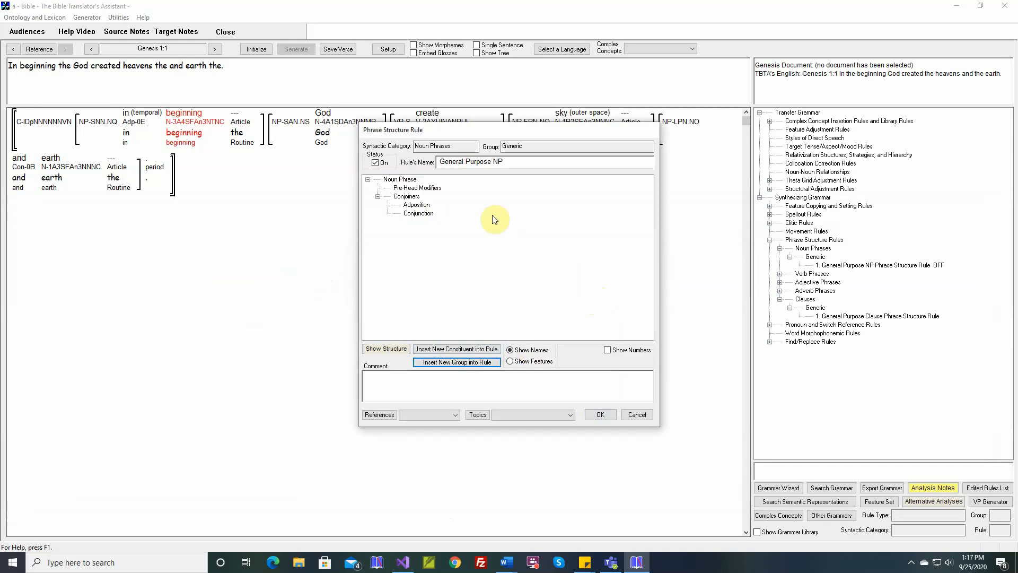
click(424, 188)
drag(428, 191, 423, 206)
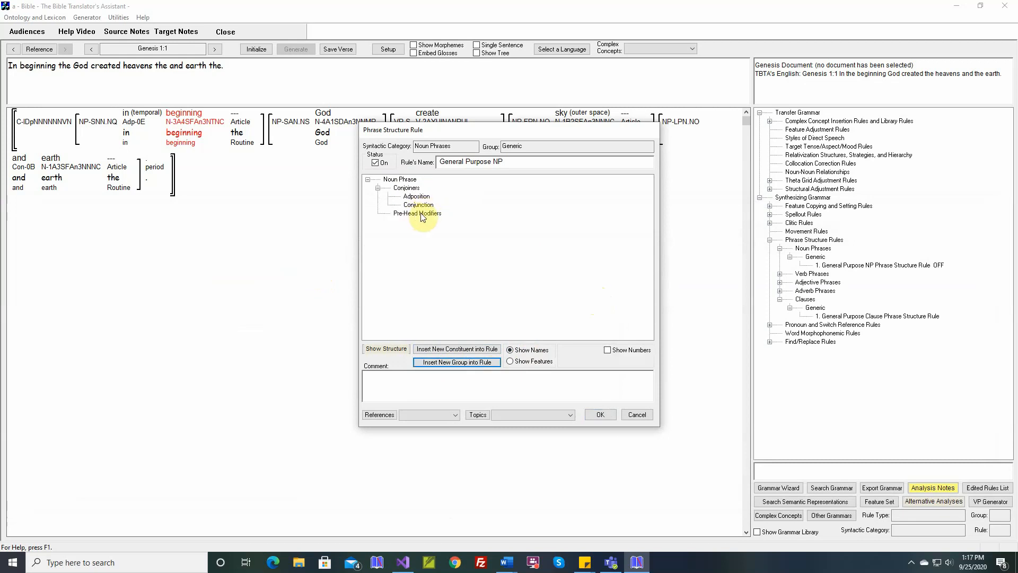
Insert an Article constituent into the Pre-Head Modifiers group, moving the rule window clear of the generated words.
click(422, 215)
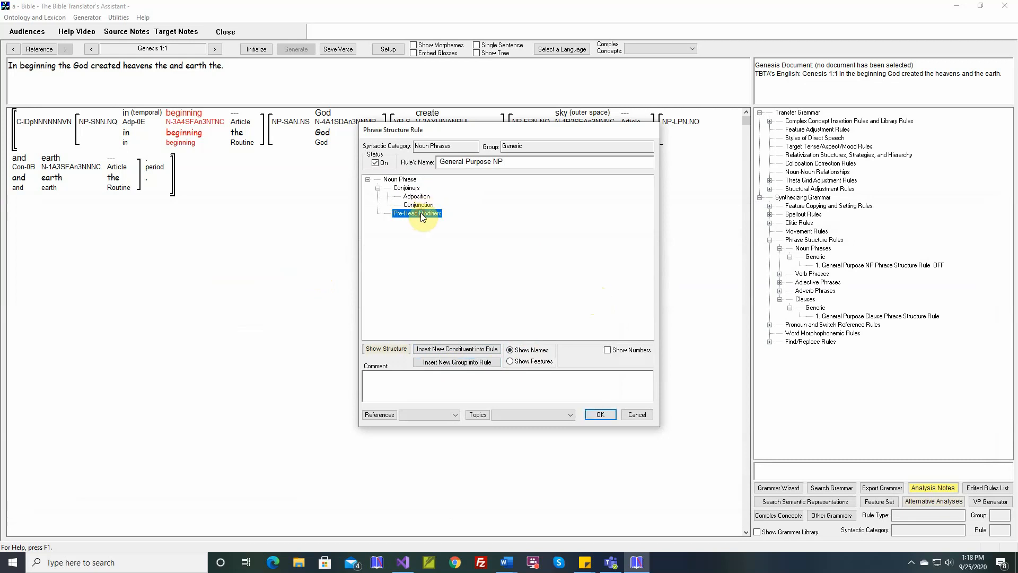
drag(488, 131, 509, 164)
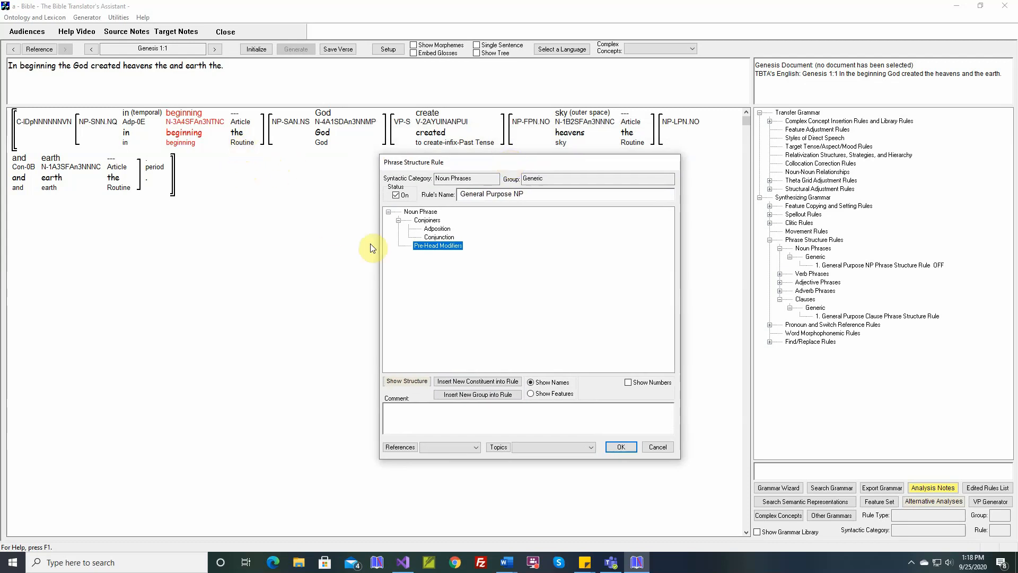
click(475, 382)
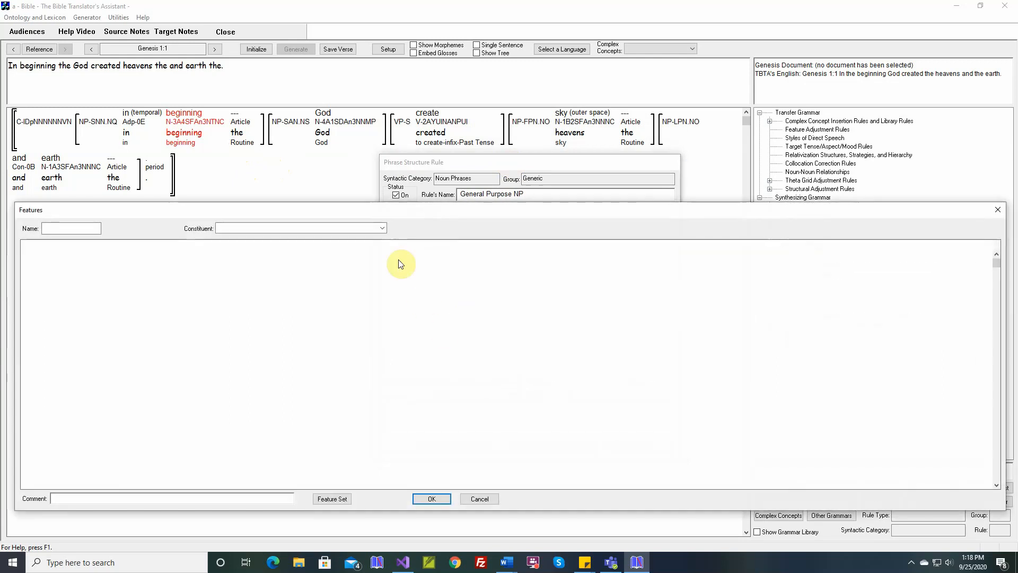
click(382, 229)
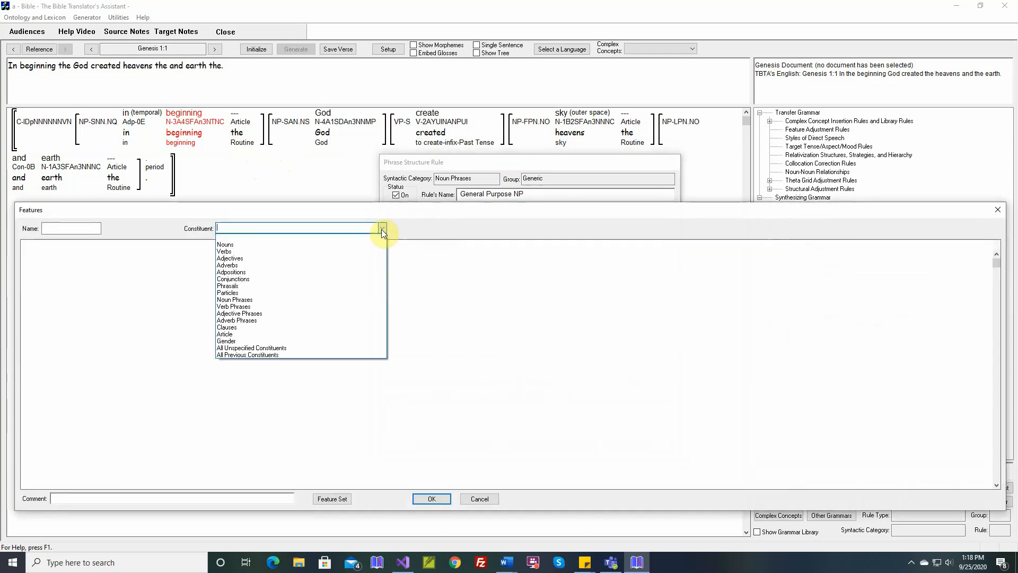
click(253, 336)
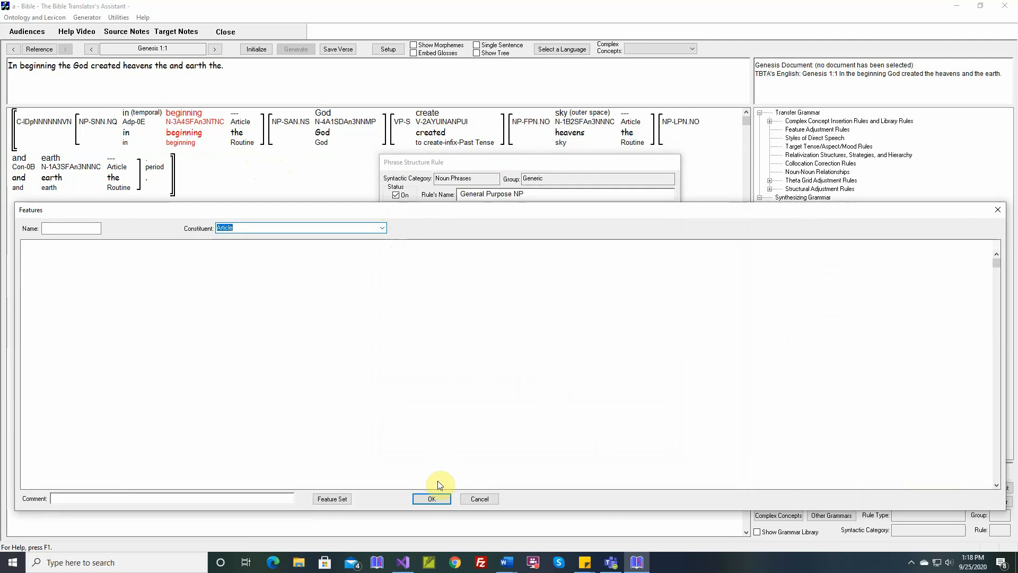
click(433, 498)
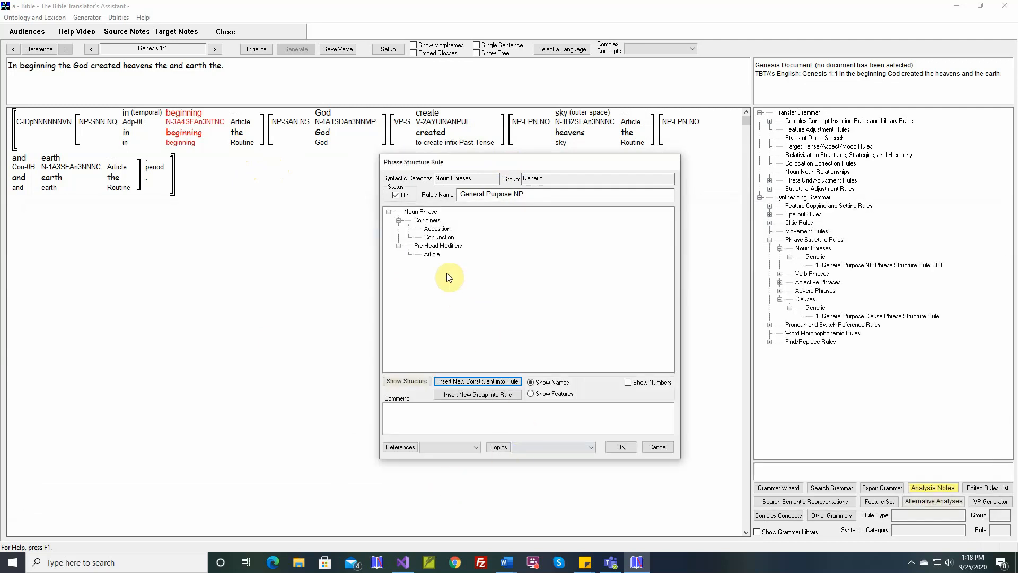
Add a group named Head under Noun Phrase and move it below the Pre-Head Modifiers group.
click(421, 211)
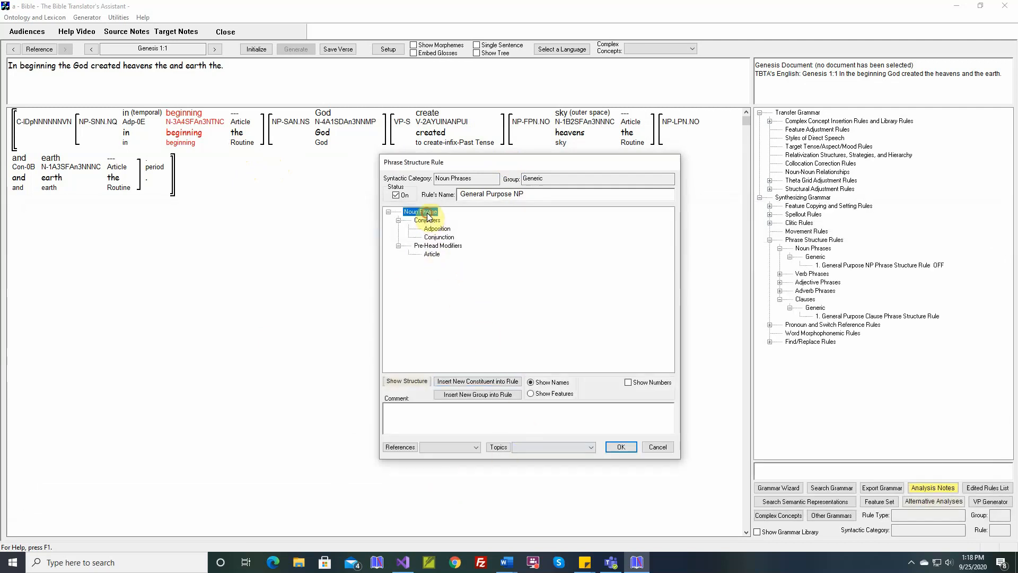
click(477, 396)
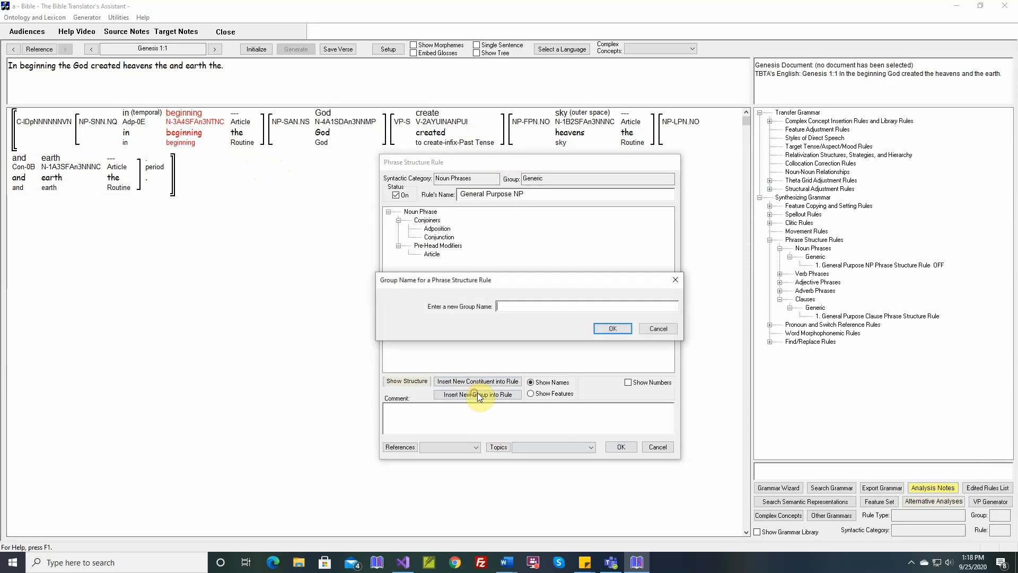
text(Head)
key(Return)
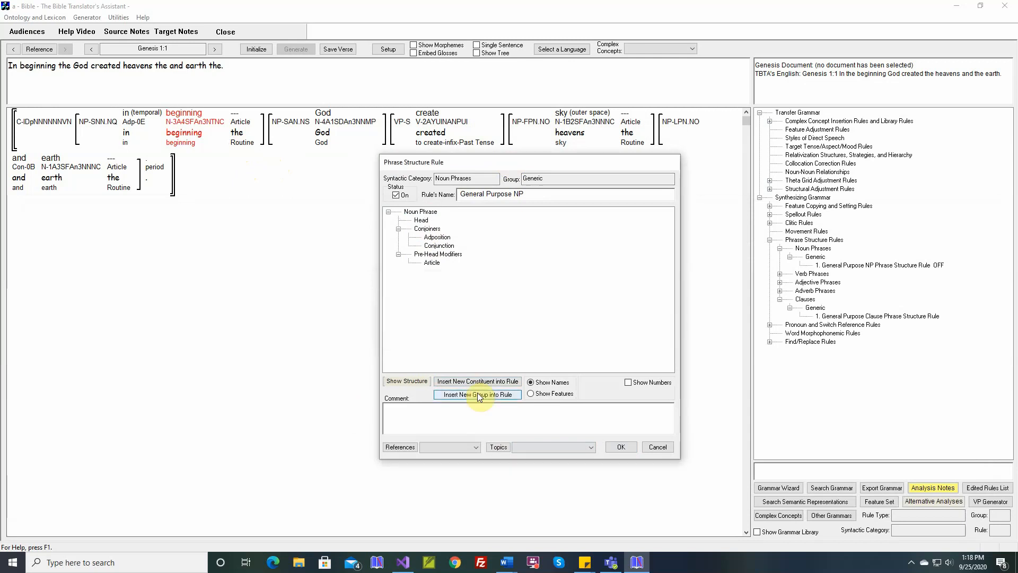
drag(421, 220, 421, 263)
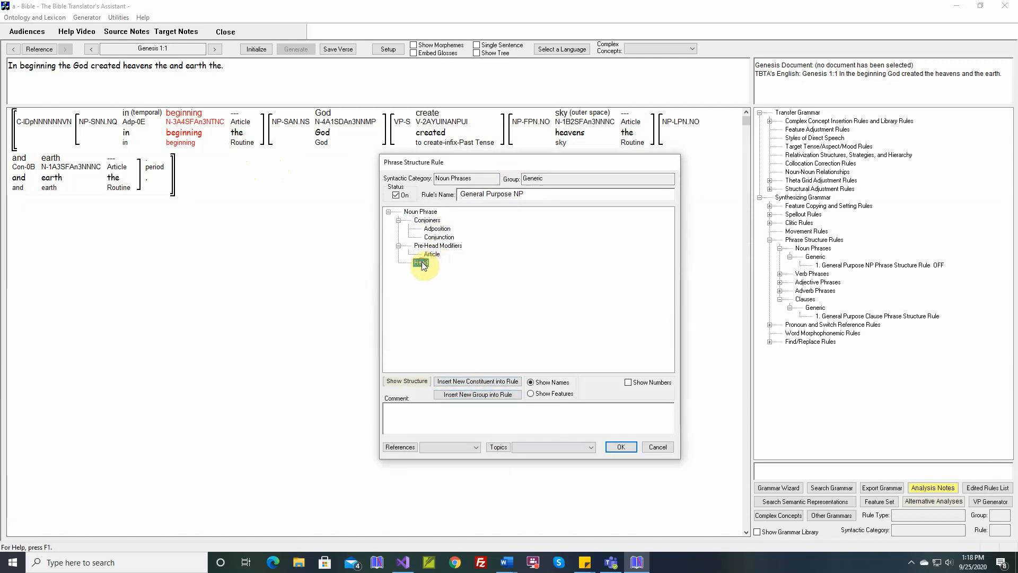
Insert a Nouns constituent into the Head group with no features selected and no custom name.
click(480, 379)
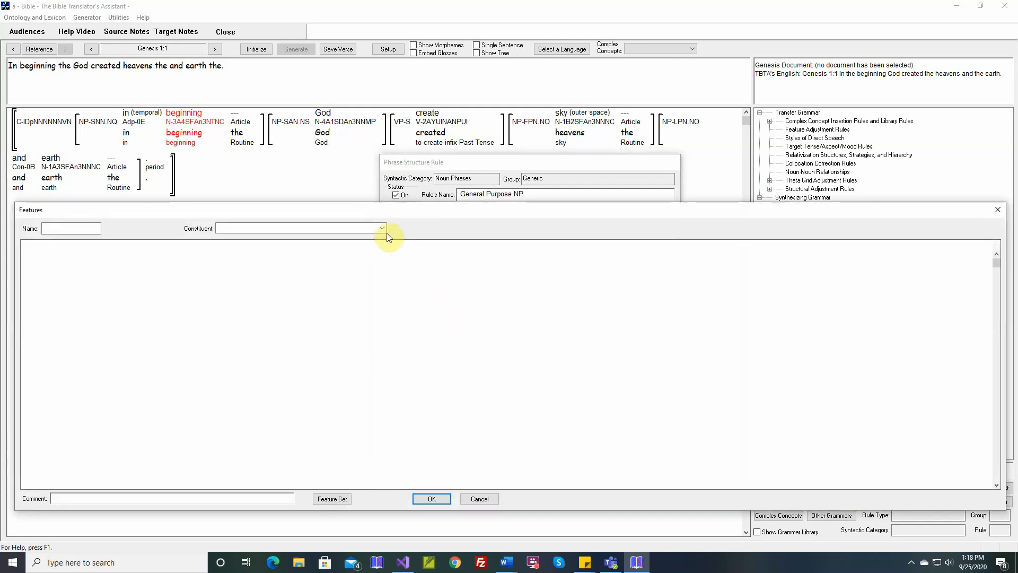
click(382, 228)
click(339, 245)
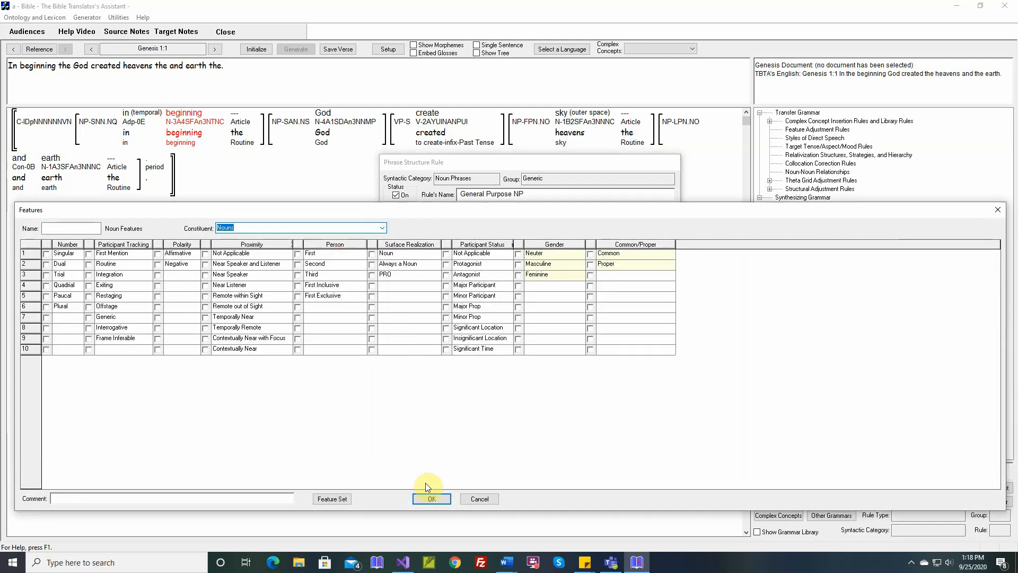
click(431, 498)
click(581, 387)
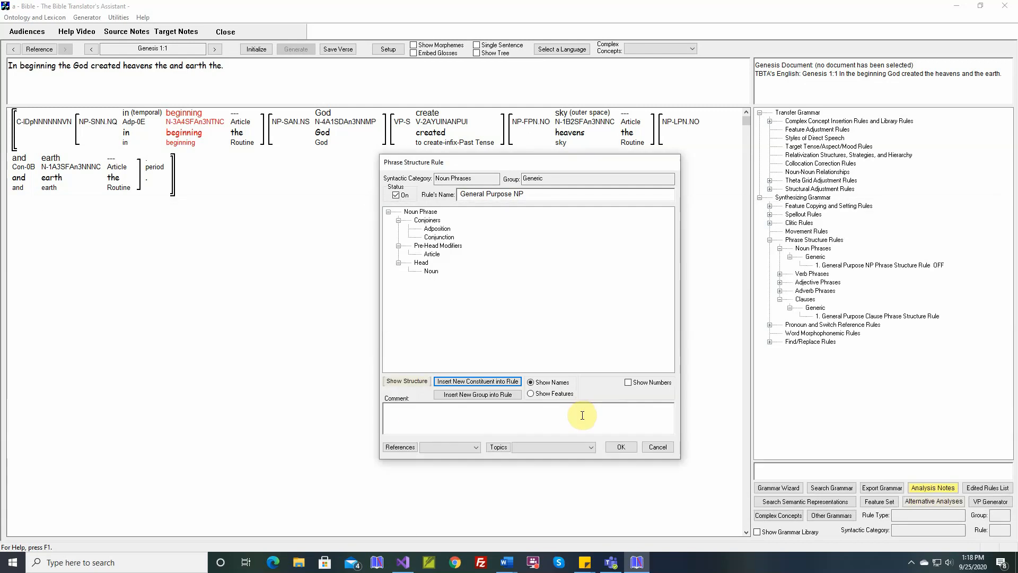
Save the General Purpose NP rule, then reinitialize and regenerate Genesis 1:1.
click(620, 446)
click(256, 51)
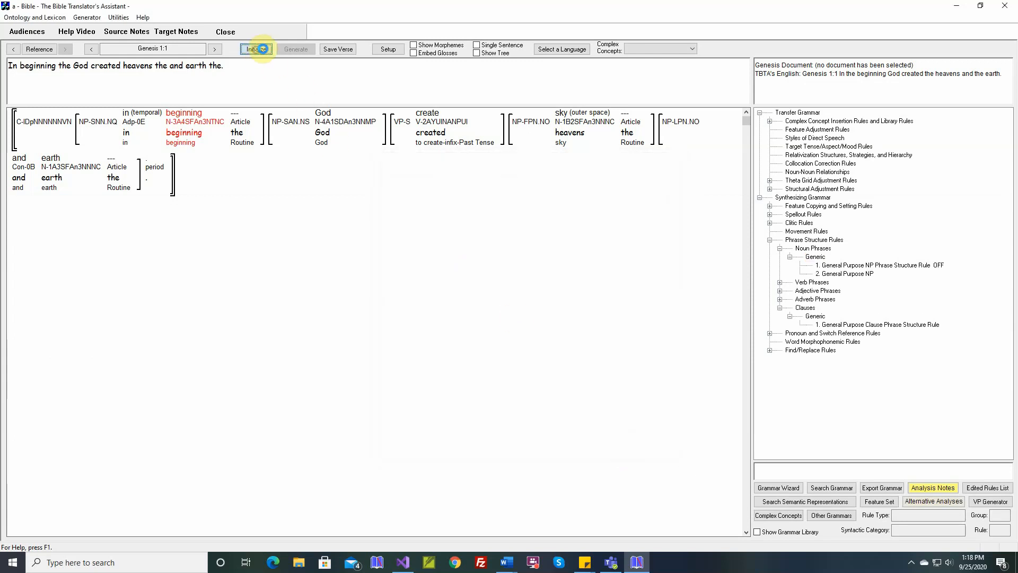
click(287, 49)
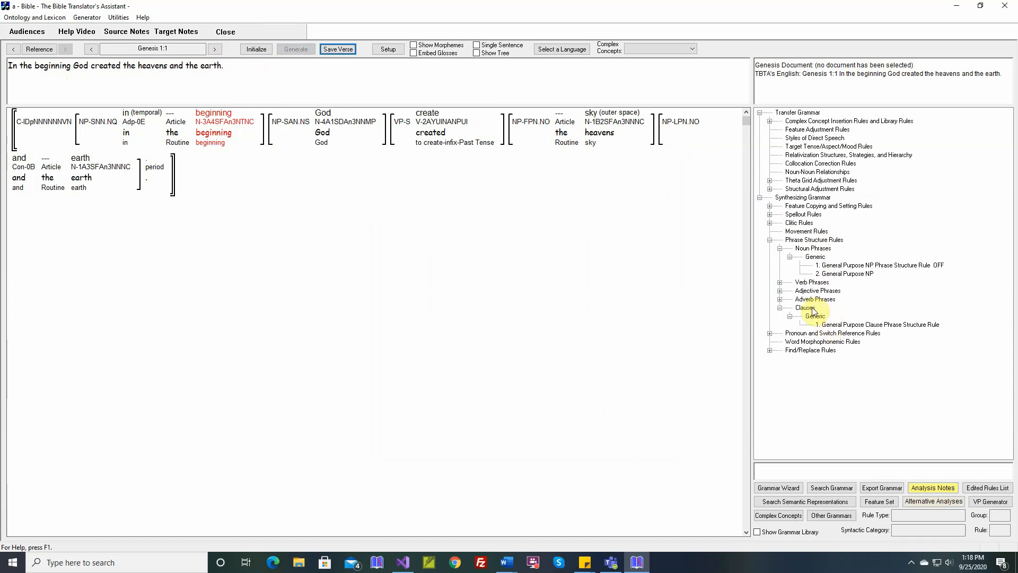
In the General Purpose NP rule, show the structure and restrict its noun phrase to the feature Relativized = Yes.
double_click(841, 274)
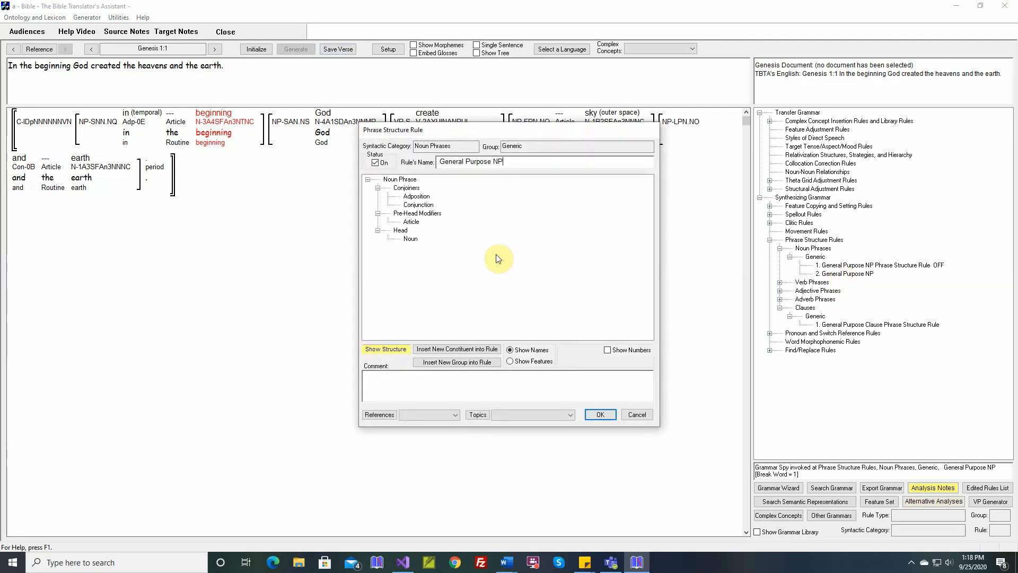
click(392, 351)
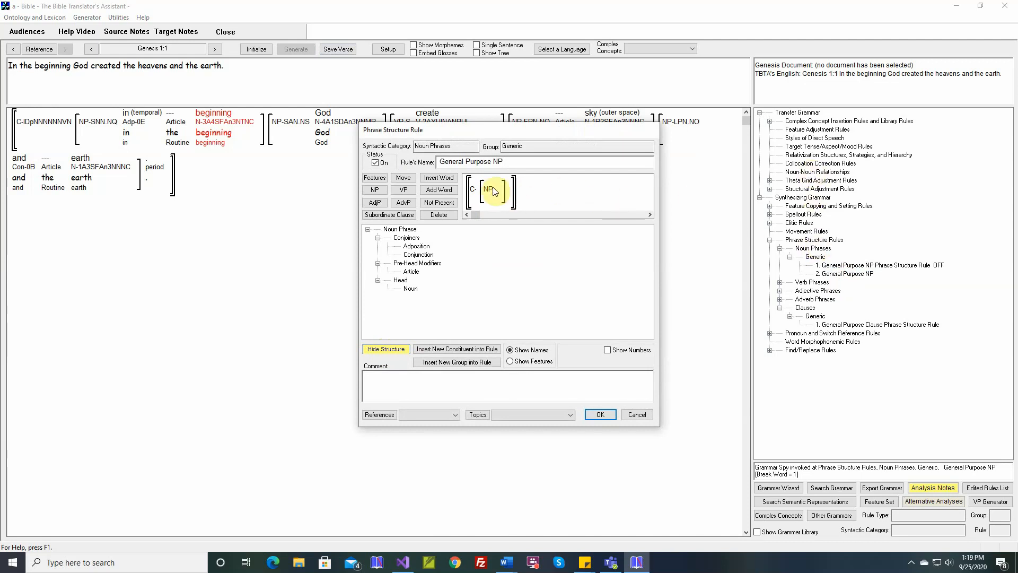
click(374, 178)
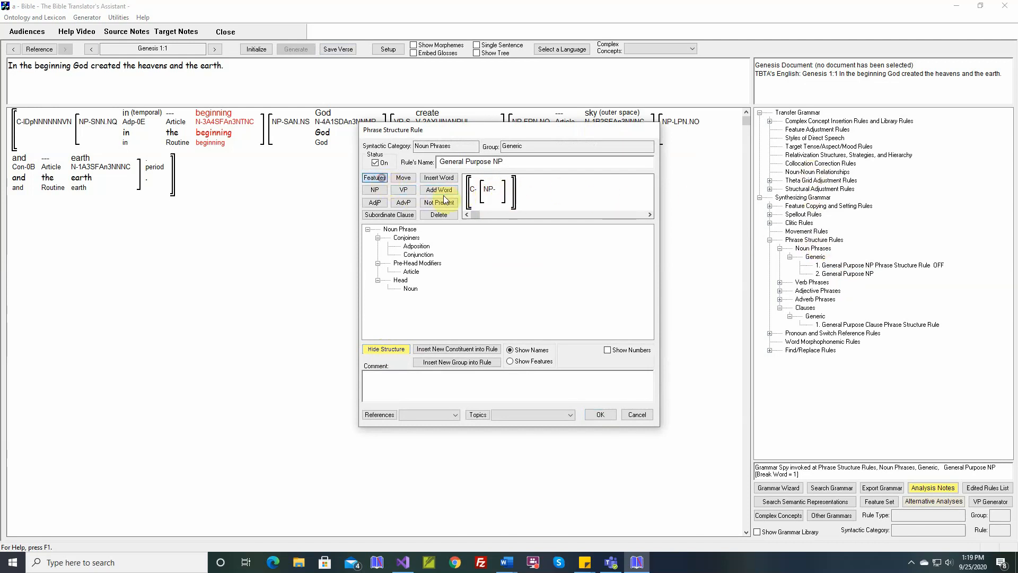
double_click(488, 188)
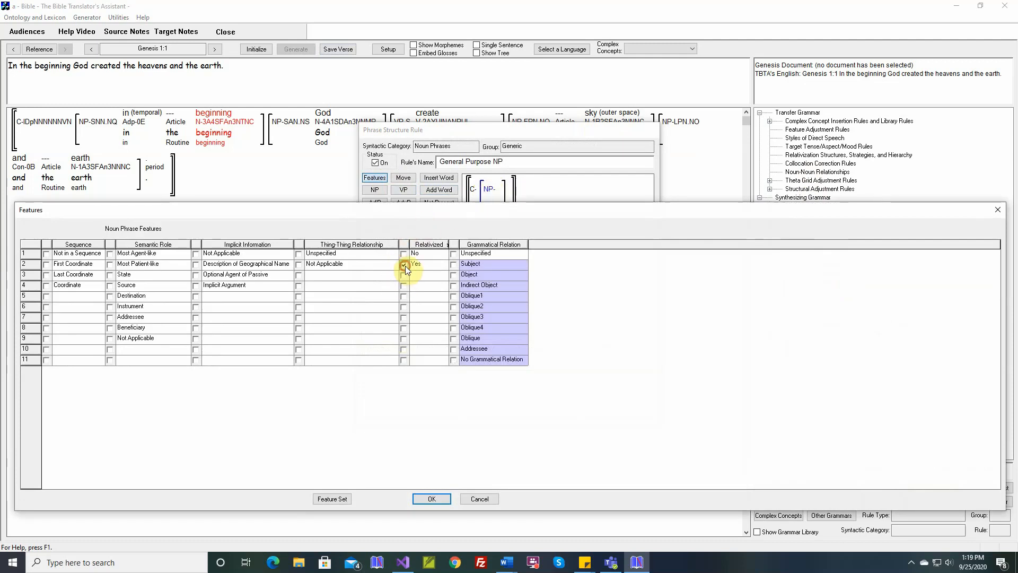
click(436, 497)
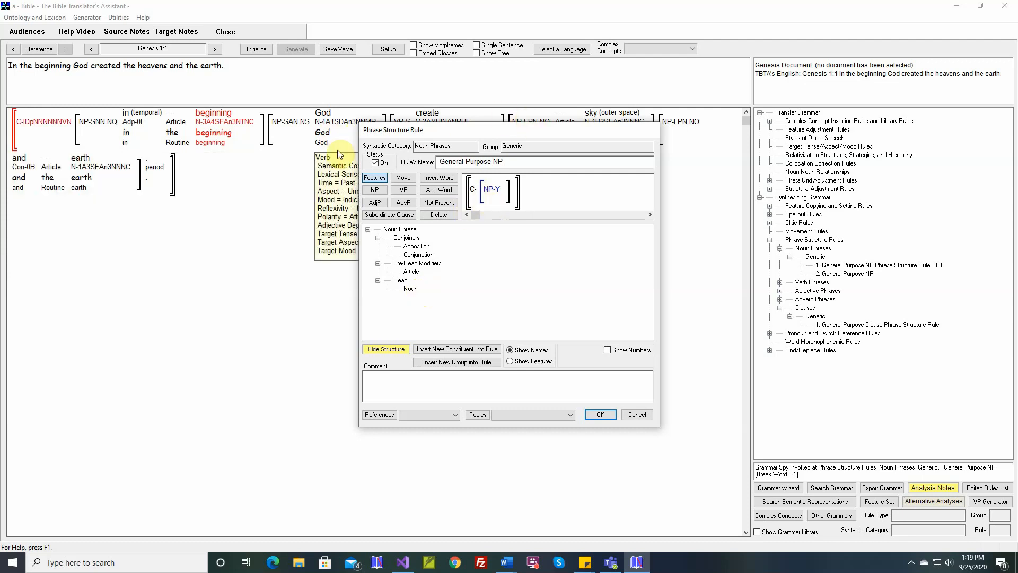
Save the restricted General Purpose NP rule, then reinitialize and regenerate Genesis 1:1.
click(612, 414)
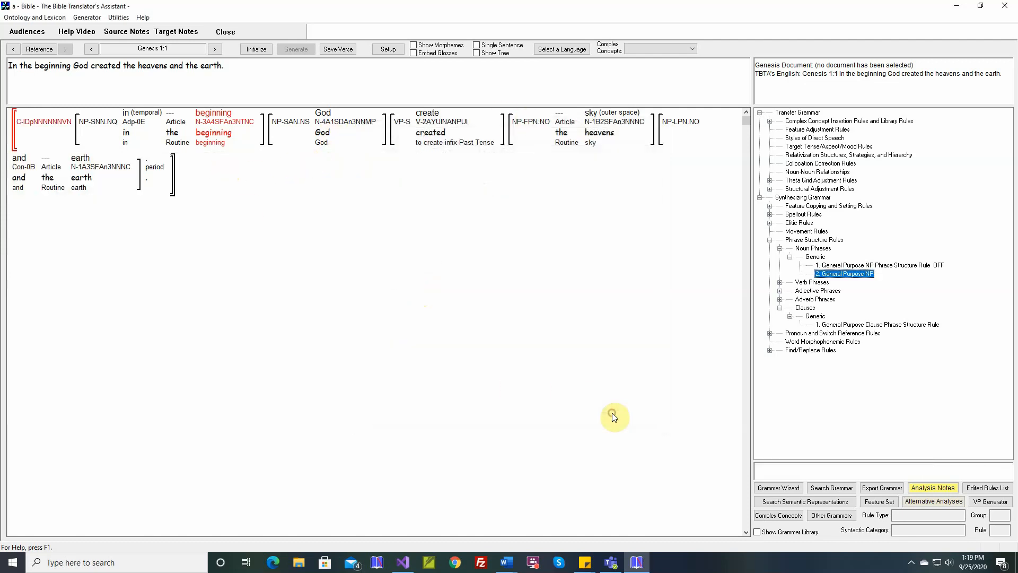
click(258, 50)
click(289, 49)
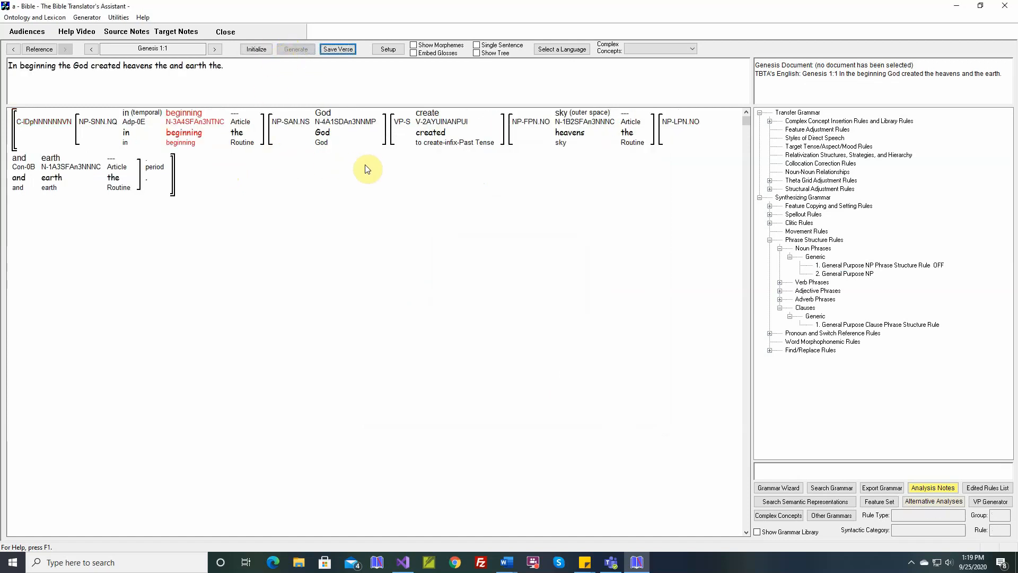
Reopen the General Purpose NP rule and clear the Relativized = Yes feature from the noun phrase in its structure.
double_click(846, 274)
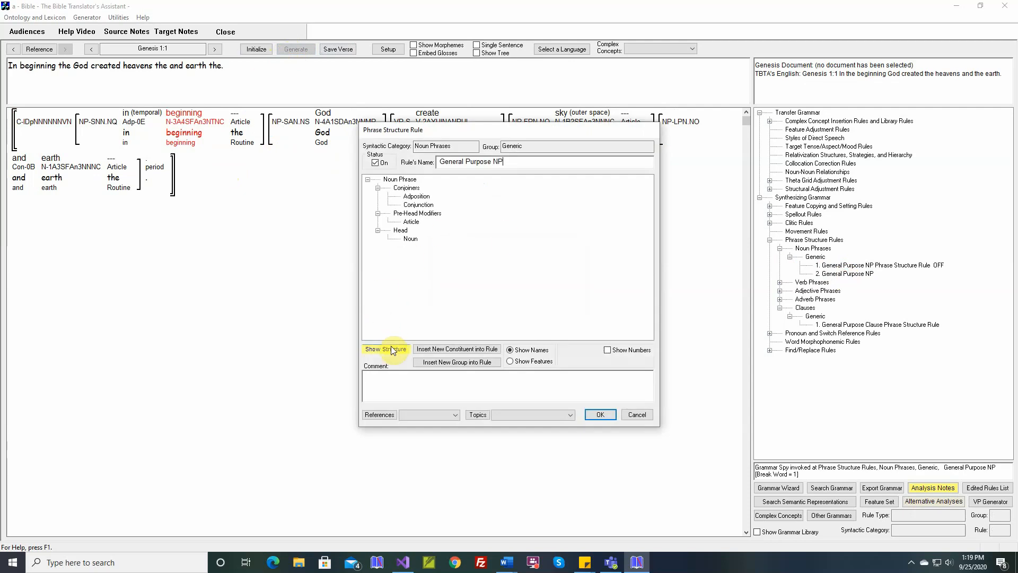
click(390, 345)
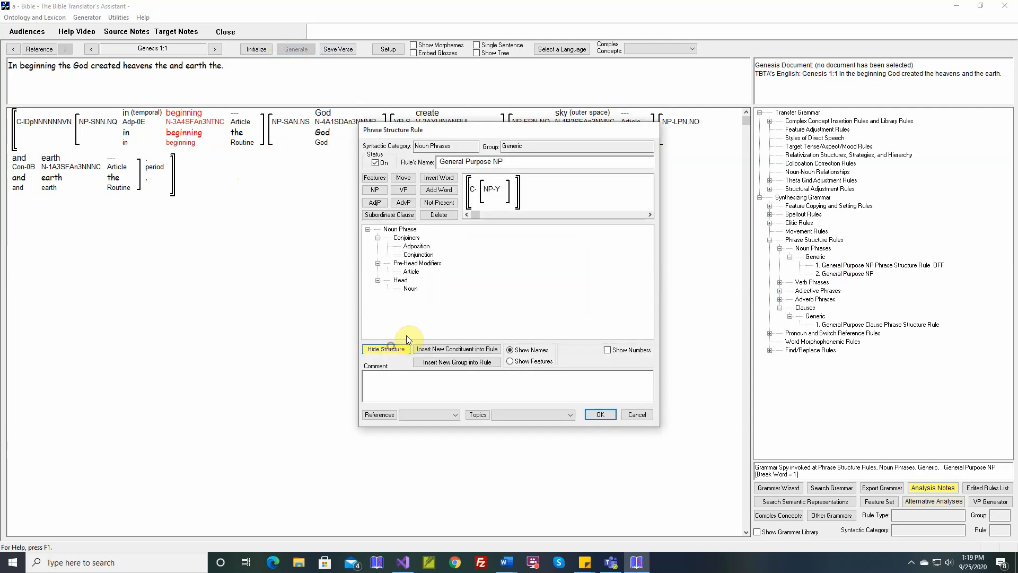
click(378, 178)
click(496, 193)
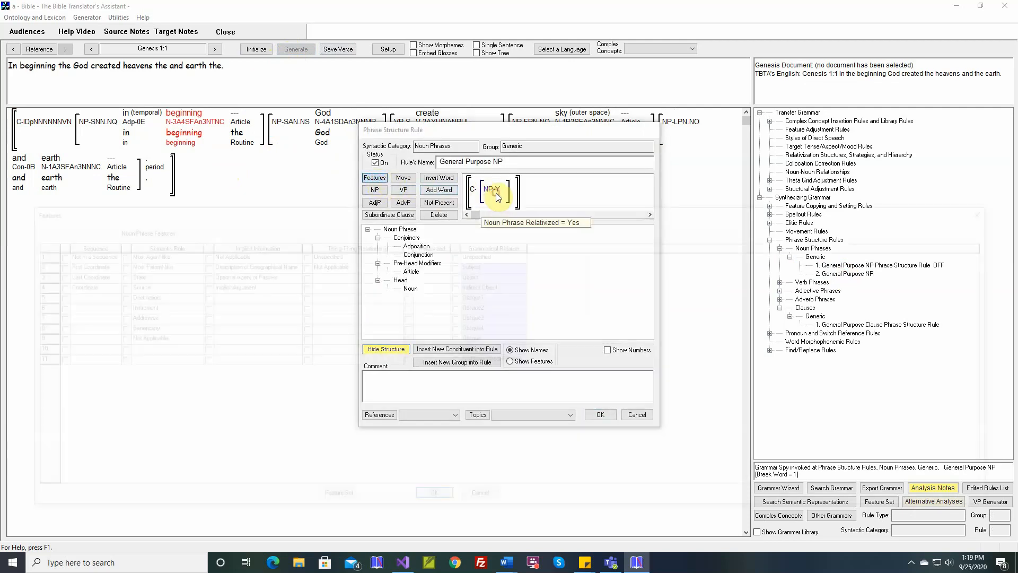
click(405, 267)
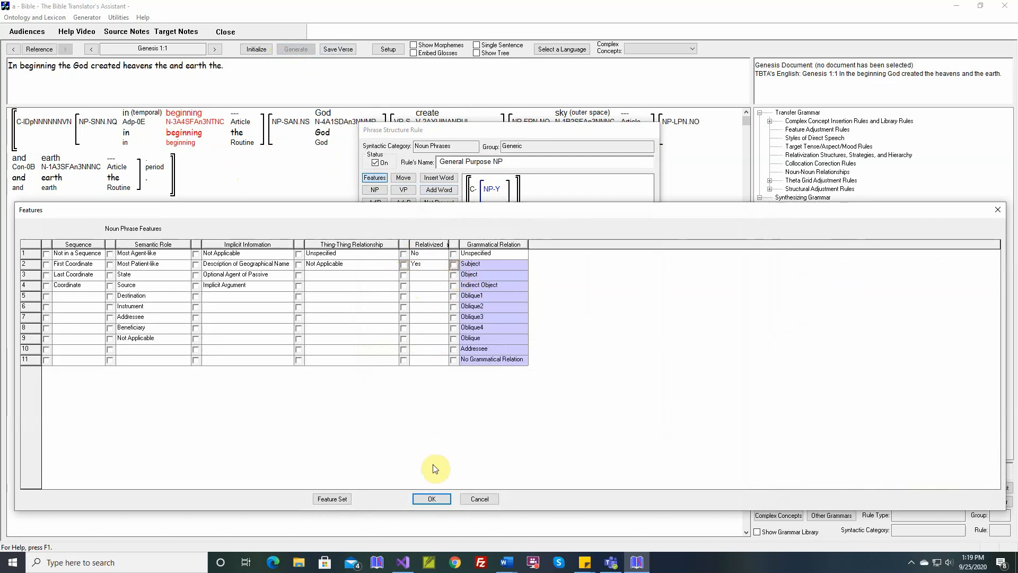
click(432, 499)
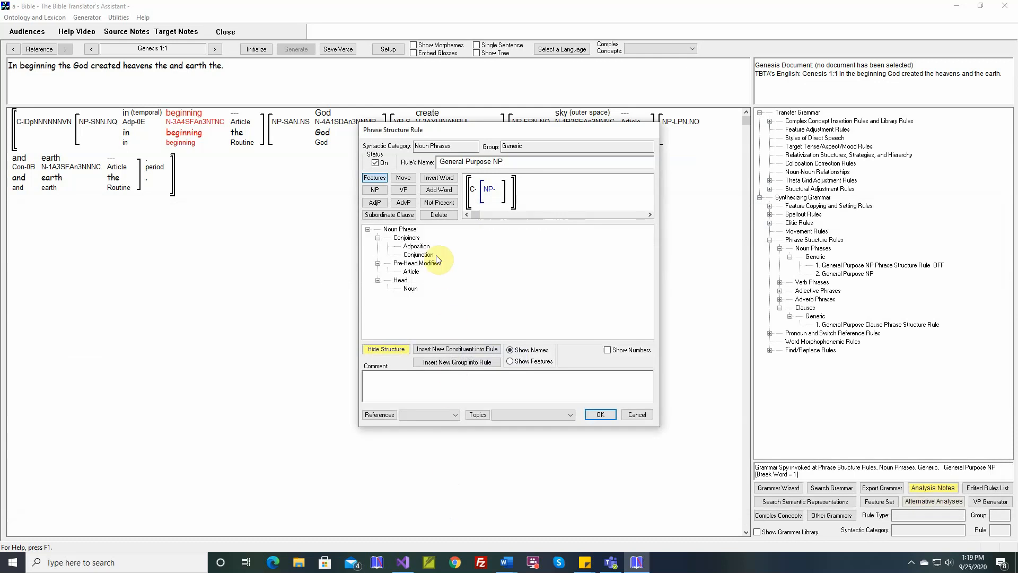
Insert a subordinate clause inside the noun phrase of the rule's structure, then delete that clause.
click(409, 219)
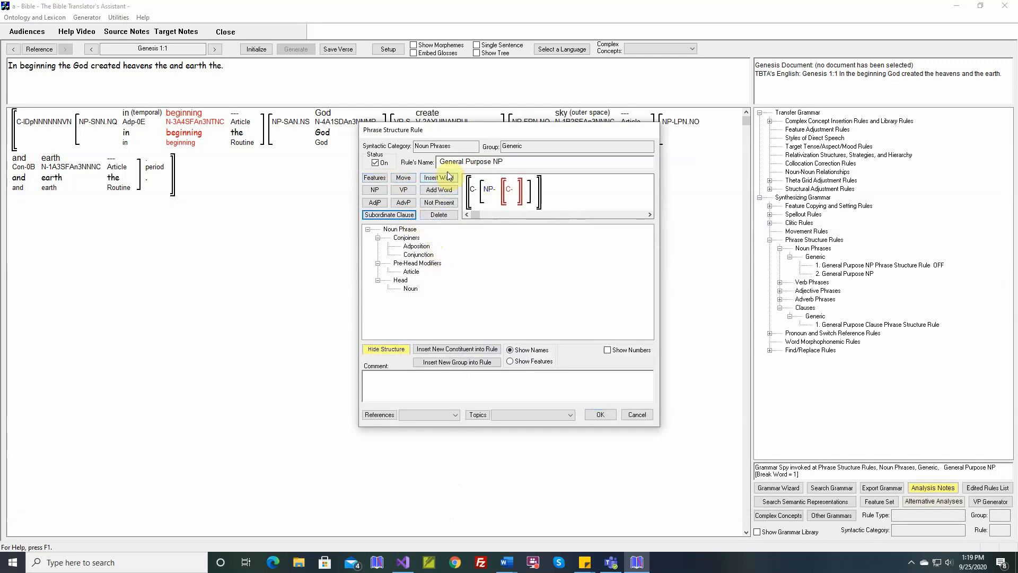
click(441, 218)
click(502, 194)
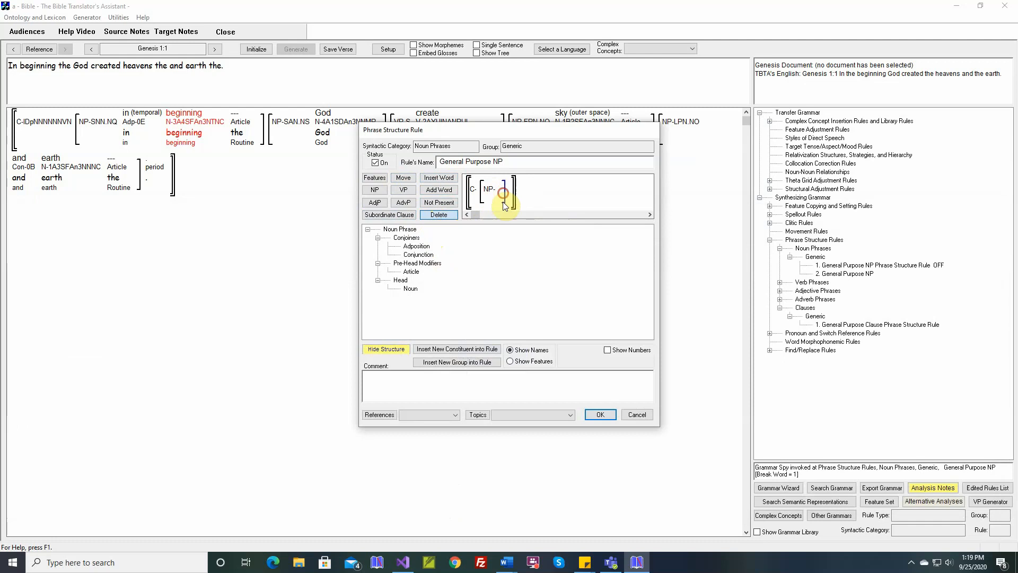